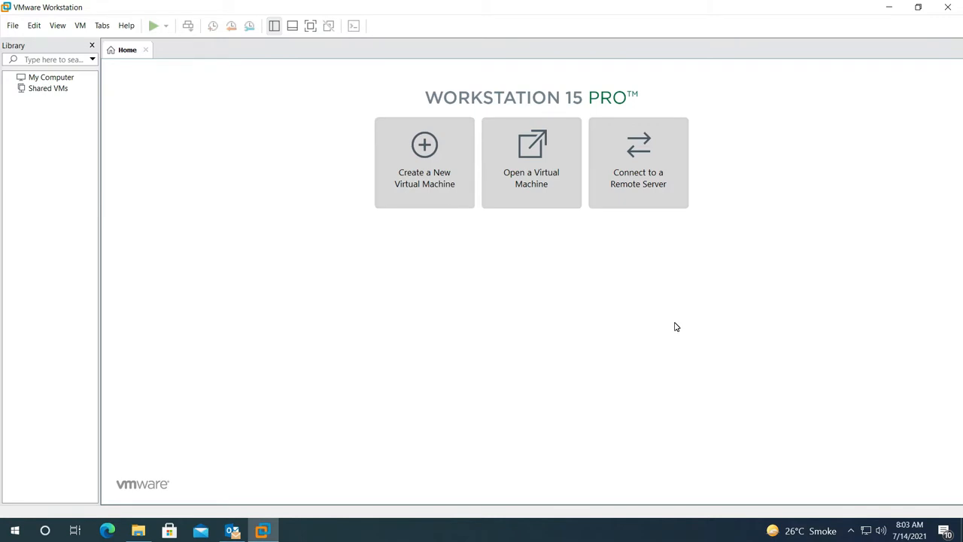
Check the About dialog: version 15.0.0 build-10134415, Volume licence with no expiration, then close it
click(125, 26)
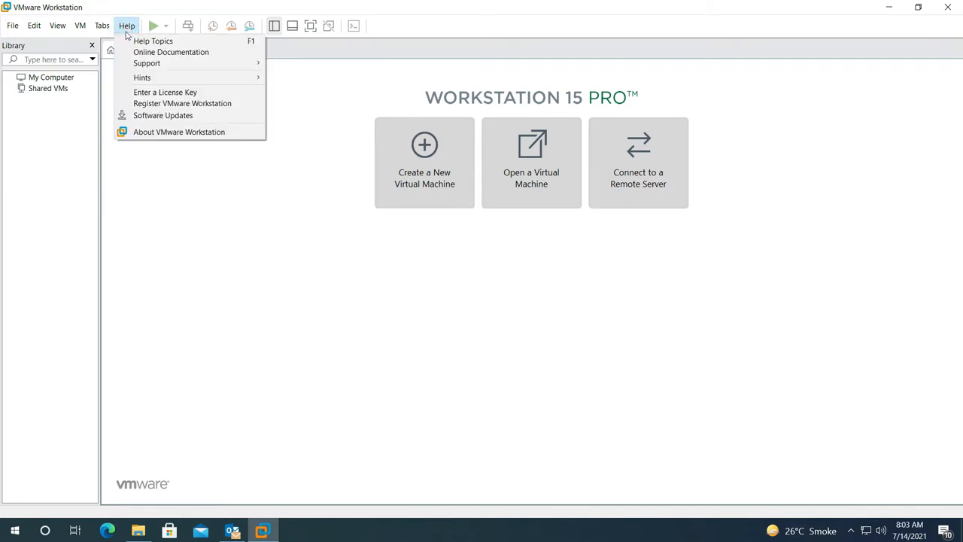
click(162, 134)
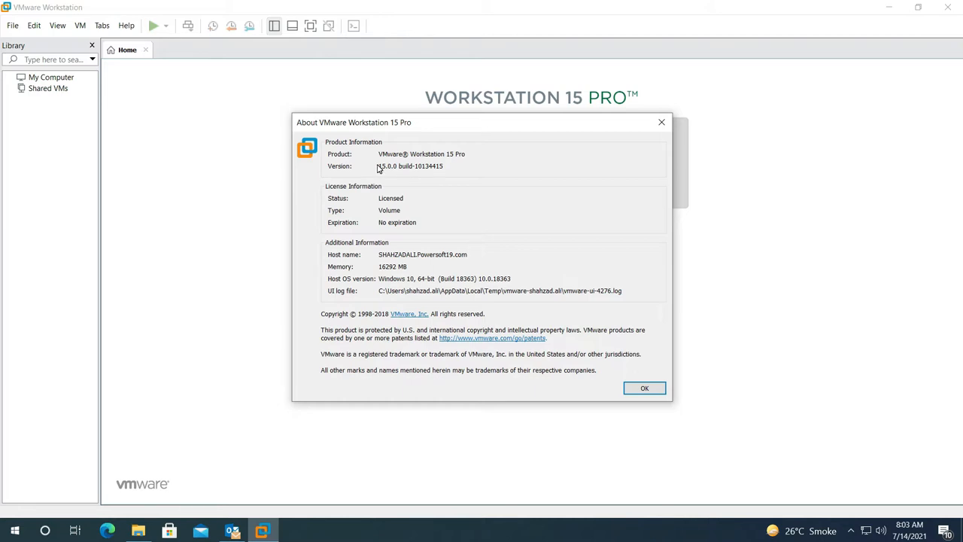
key(Escape)
View the 4.53 GB Windows 11 ISO on New Volume (D:), then minimize Explorer and close Microsoft Store
click(137, 531)
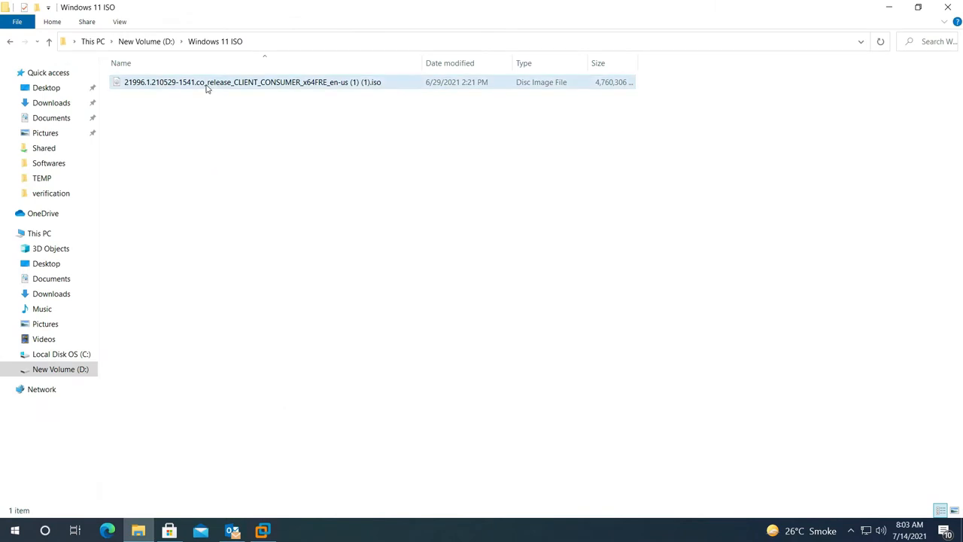
mouse_move(208, 88)
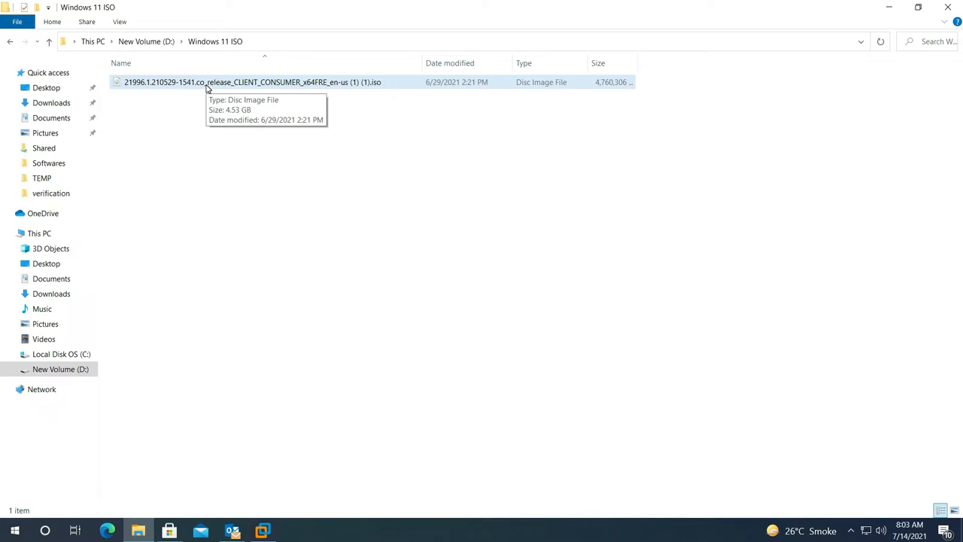
click(889, 9)
click(529, 23)
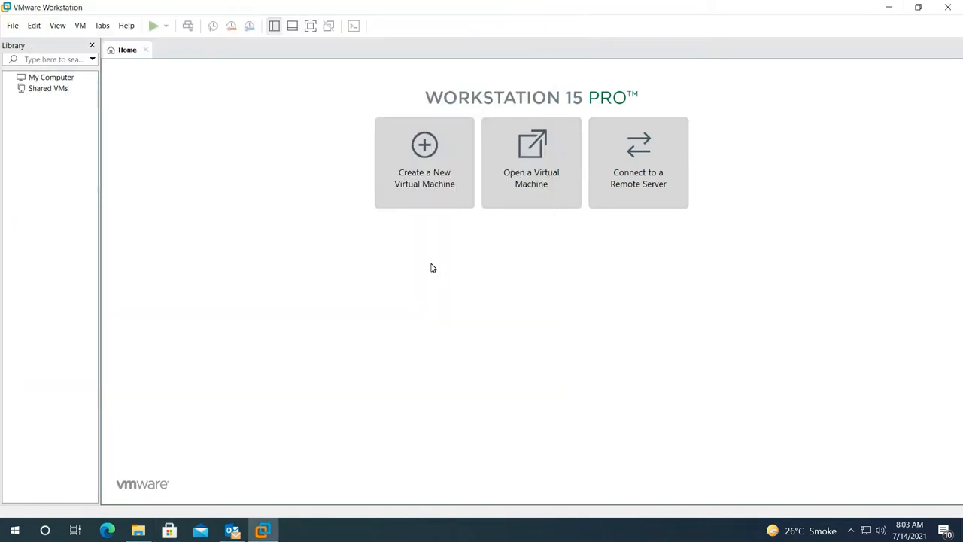
Start a Typical new virtual machine installing from the Windows 11 ISO disc image
click(429, 175)
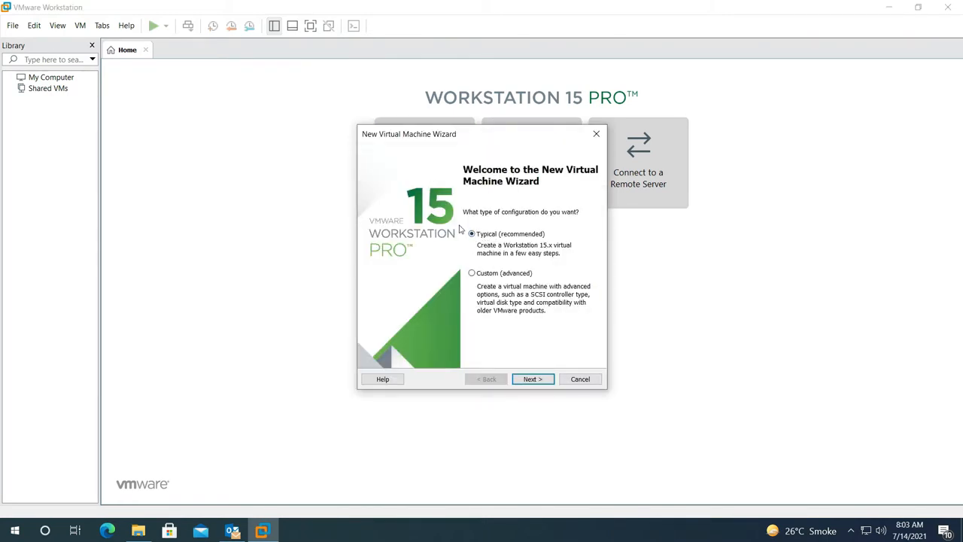
click(533, 379)
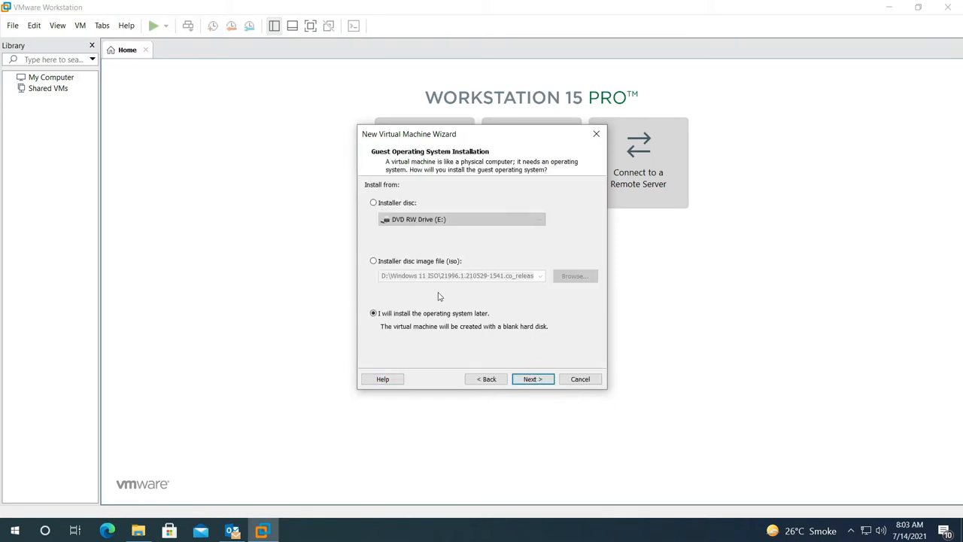
click(373, 261)
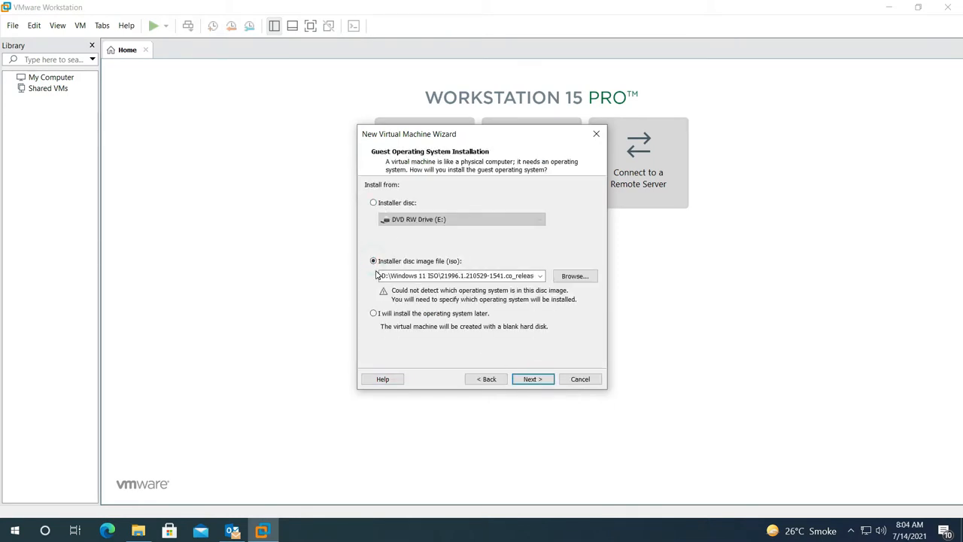
click(569, 276)
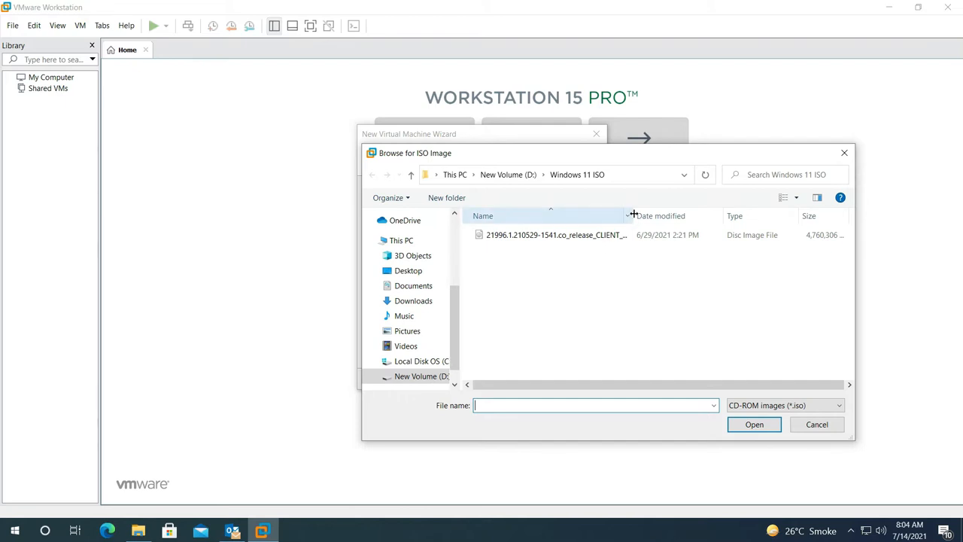
drag(633, 214, 859, 209)
double_click(672, 235)
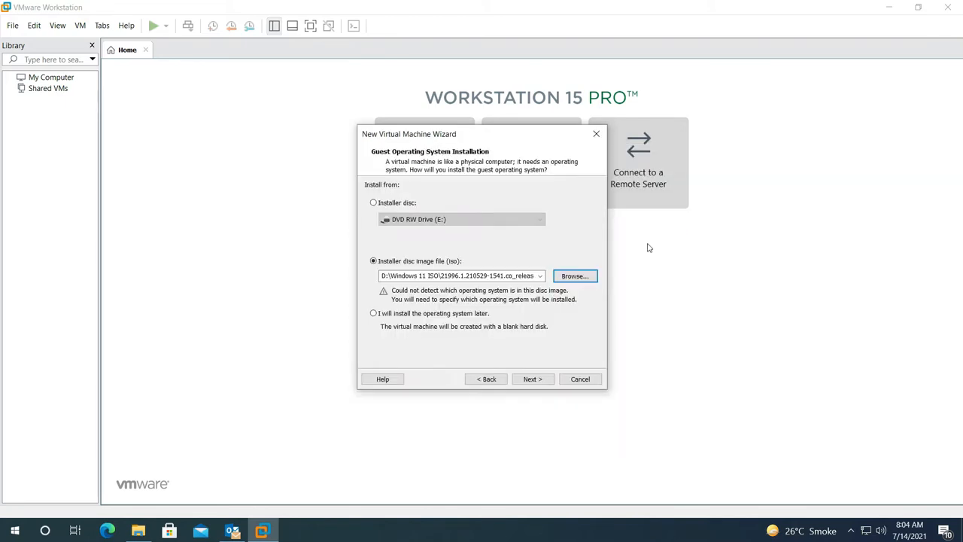
click(533, 380)
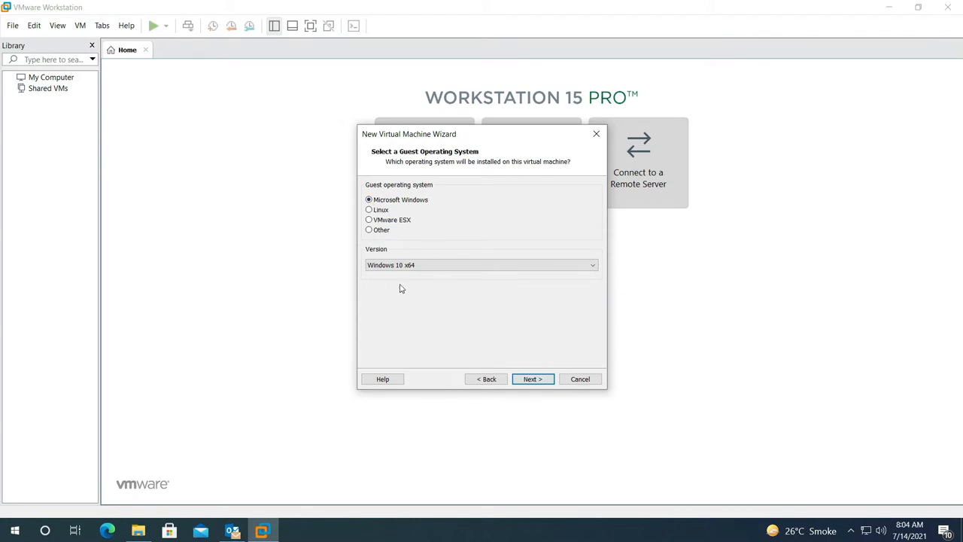
Keep Windows 10 x64 as the guest version and place the cursor in the suggested VM name
click(456, 266)
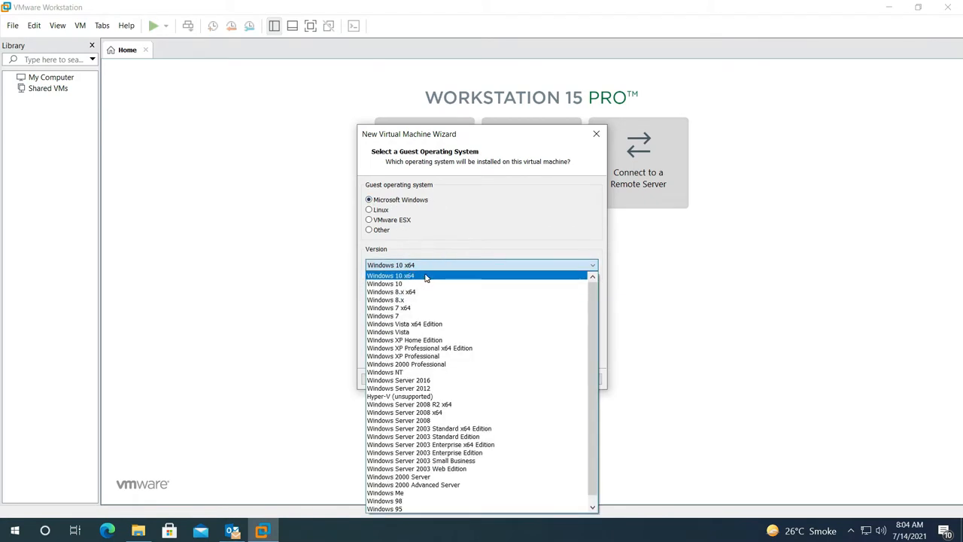
click(425, 277)
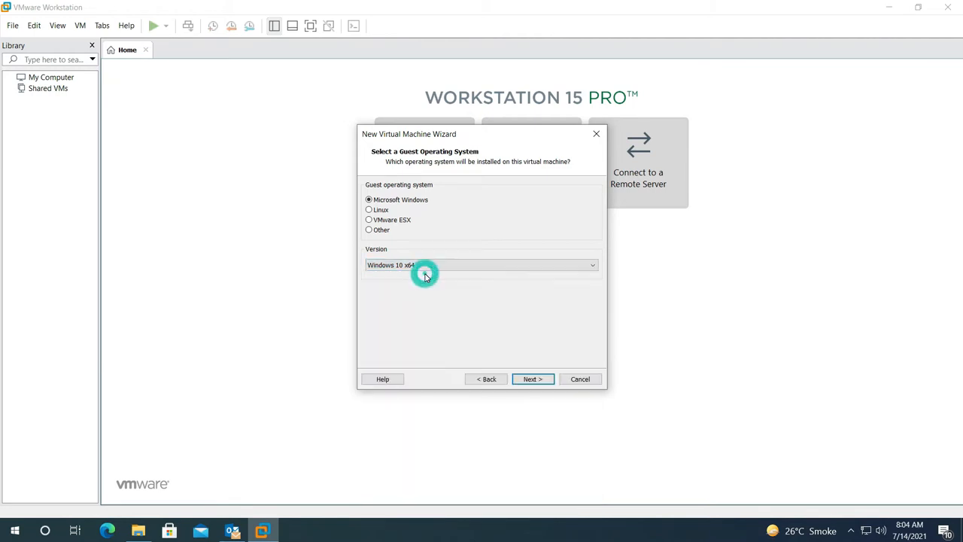
click(532, 379)
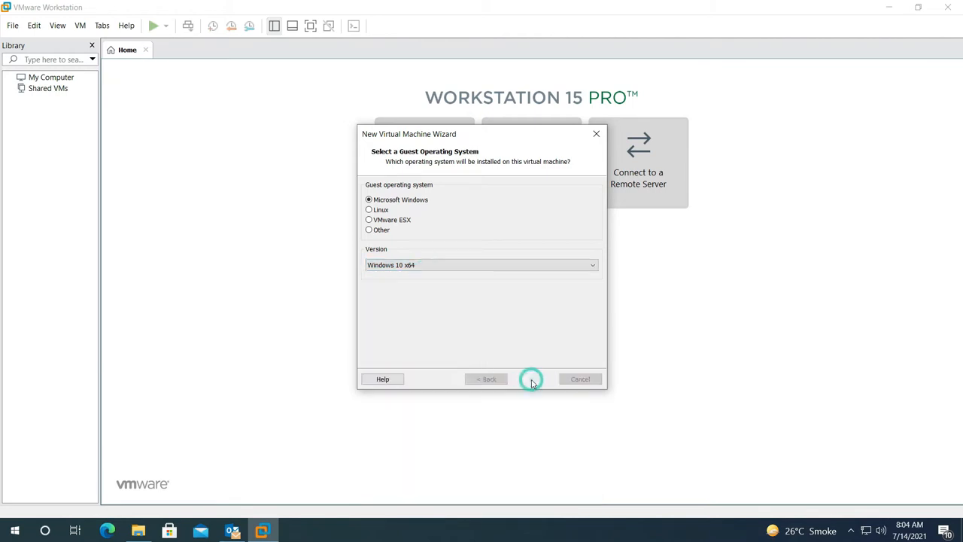
key(End)
click(403, 201)
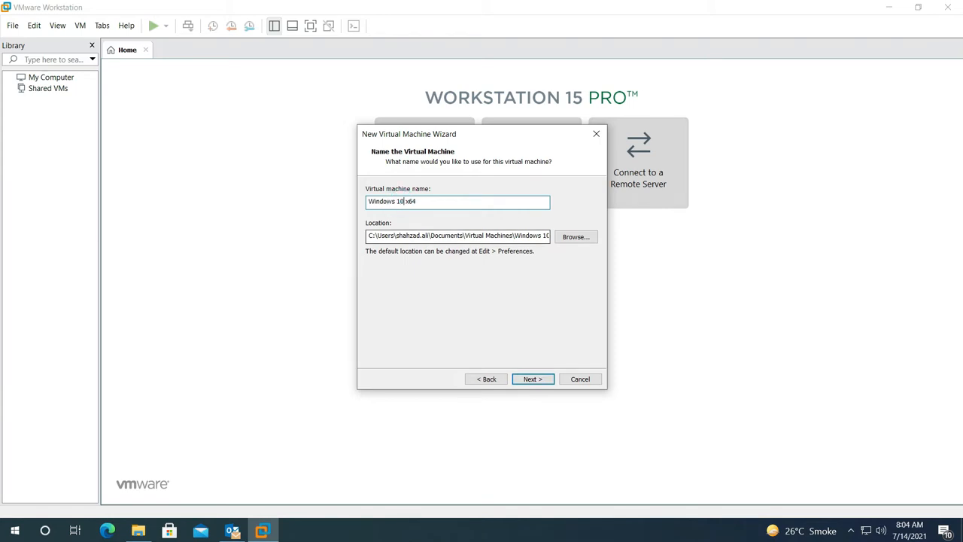
Rename the virtual machine to 'Windows 11' and keep the default storage folder
key(BackSpace)
text(1)
click(424, 236)
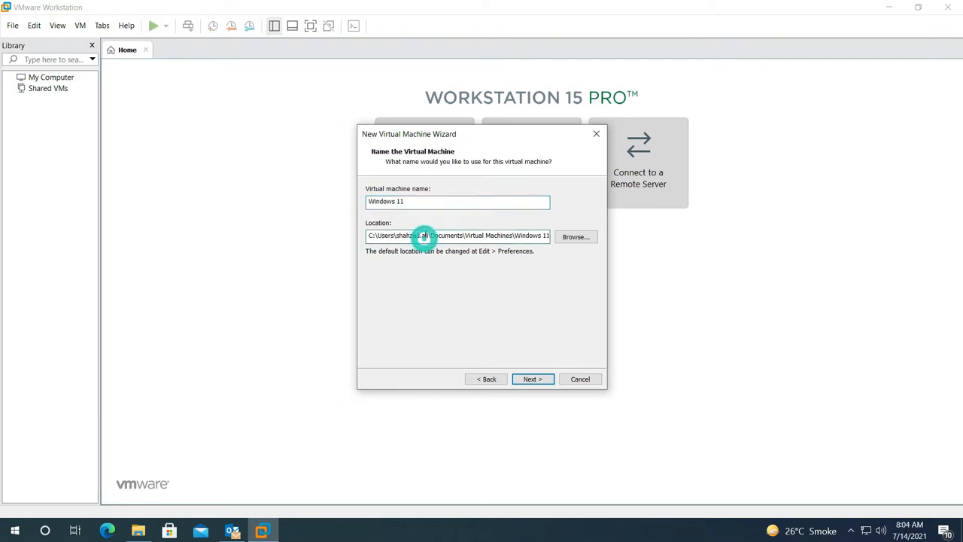
click(539, 380)
Set a 100 GB disk stored as a single file and finish creating the VM
click(459, 218)
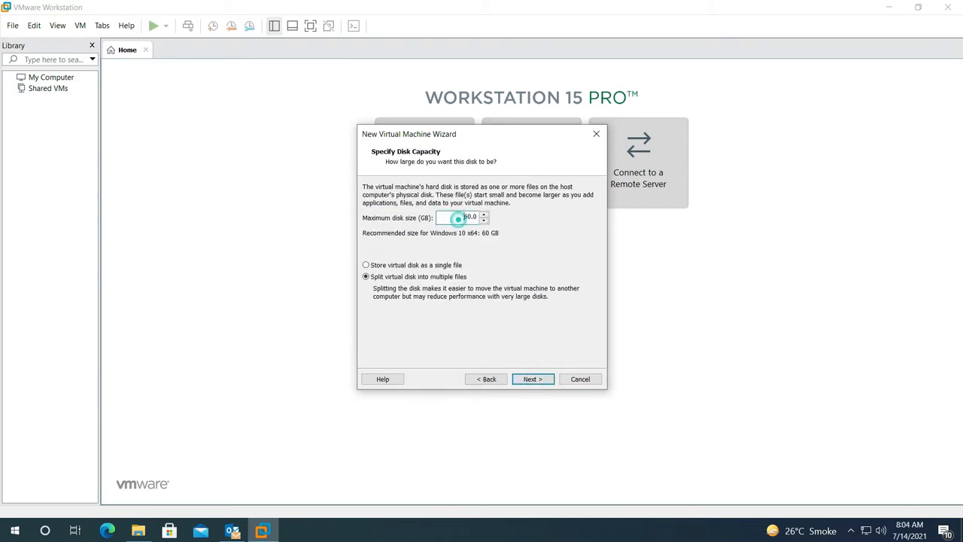
double_click(458, 217)
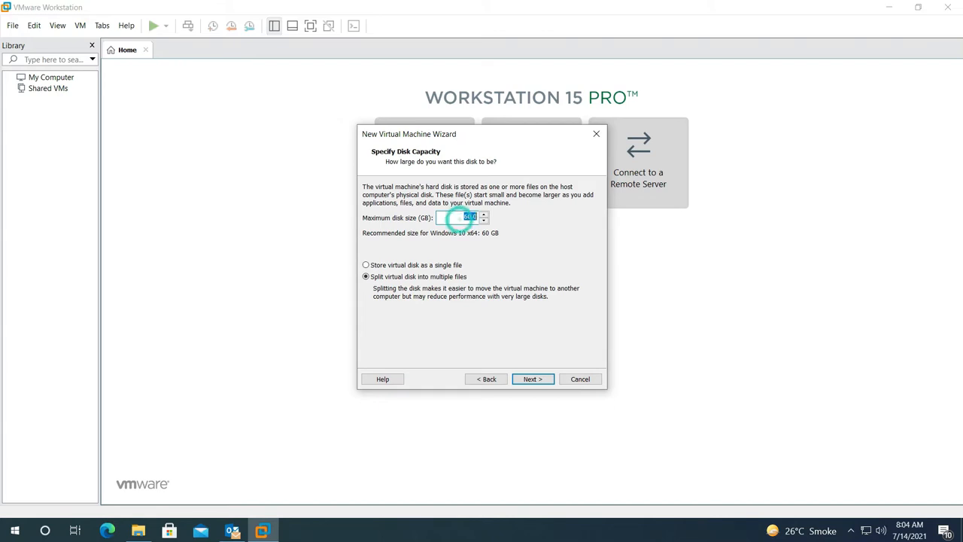
text(10)
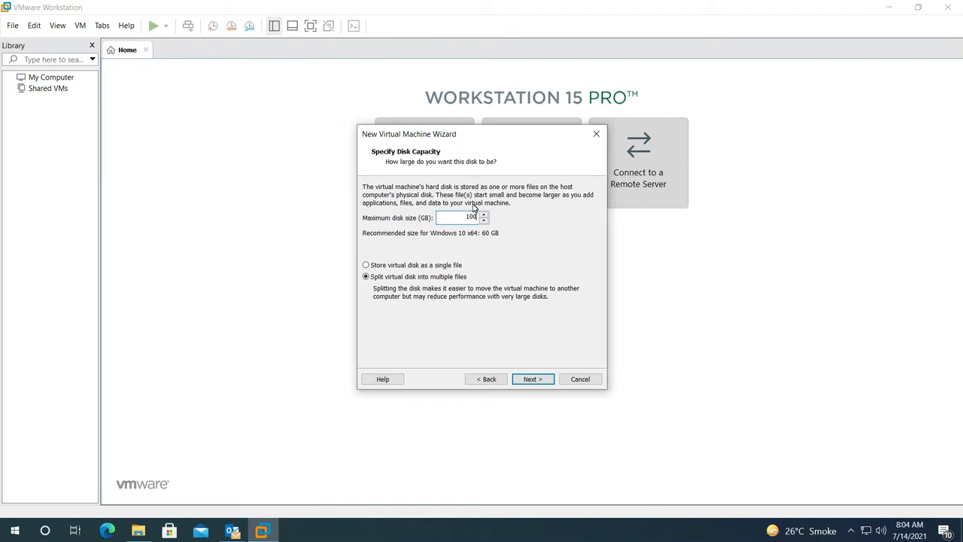
click(367, 265)
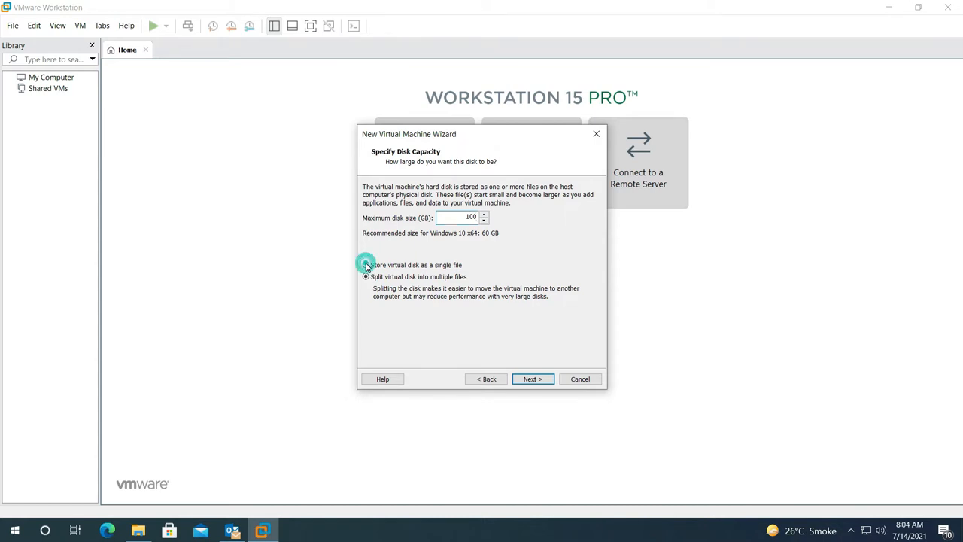
click(530, 379)
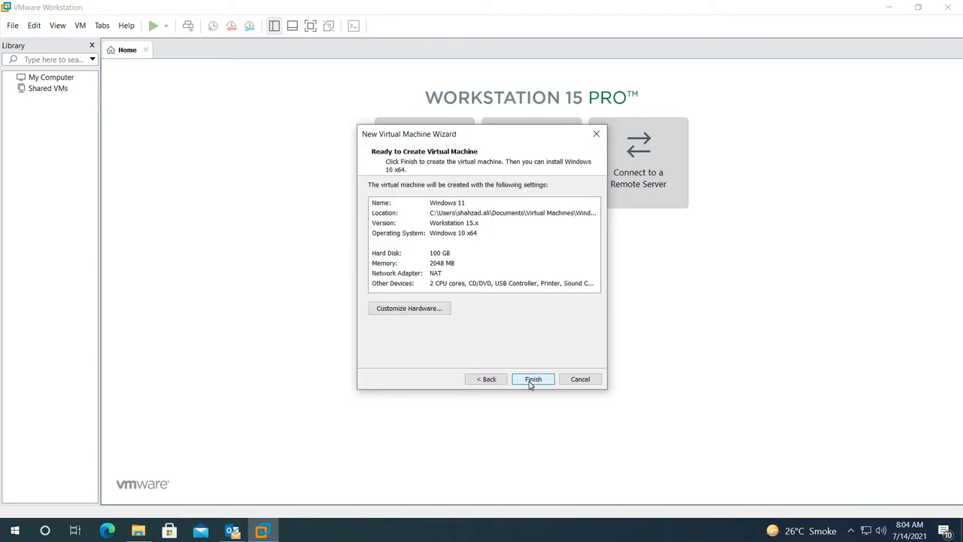
click(534, 379)
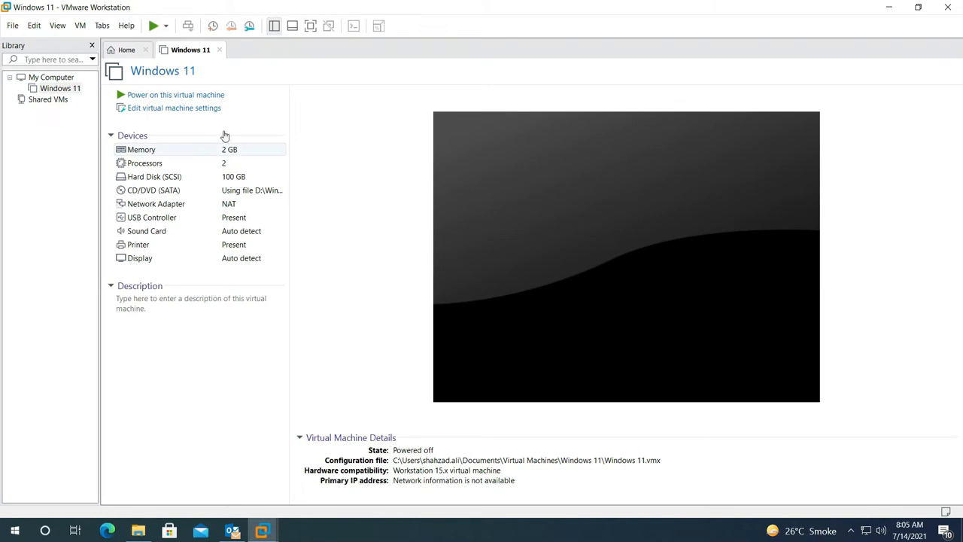
Set the Windows 11 VM's memory to 8.6 GB (8780 MB) and 3 cores per processor
click(171, 111)
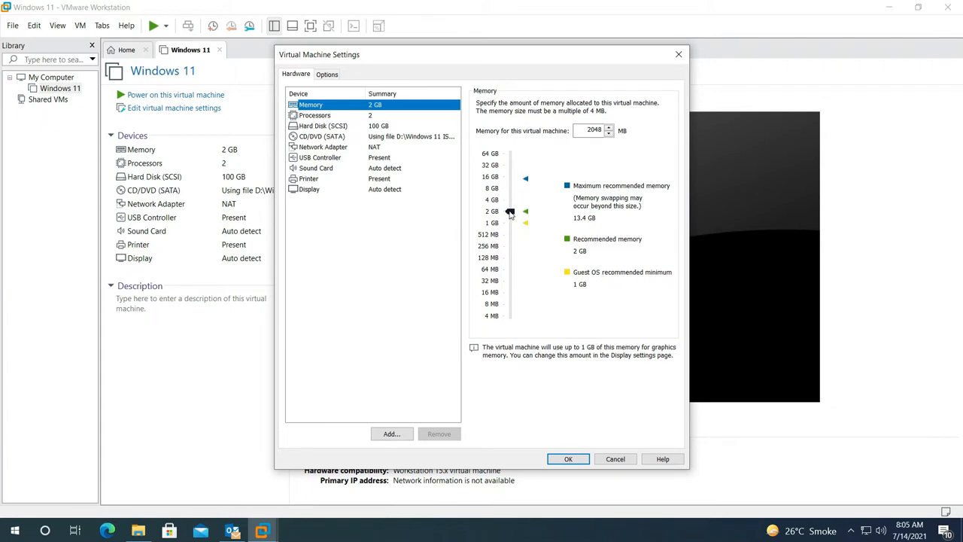
drag(511, 213, 514, 189)
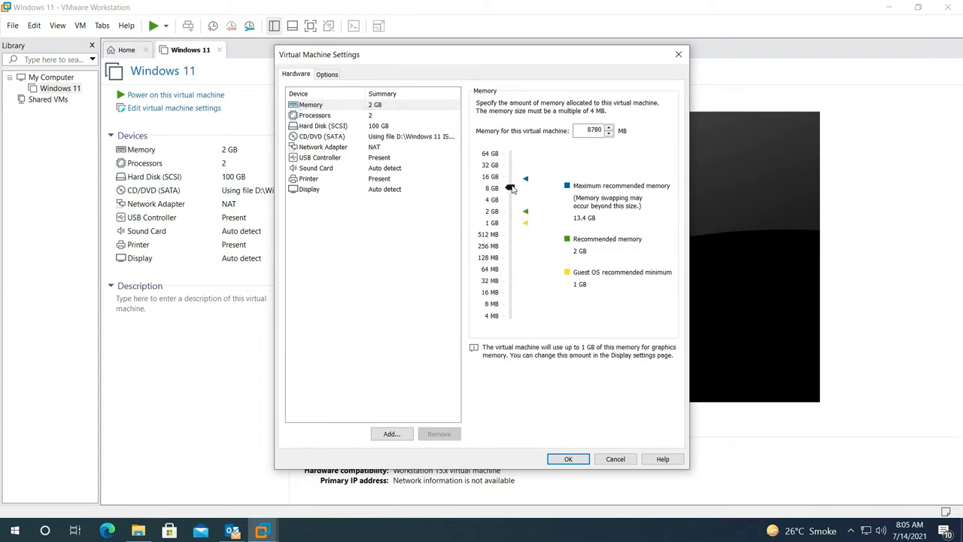
click(327, 115)
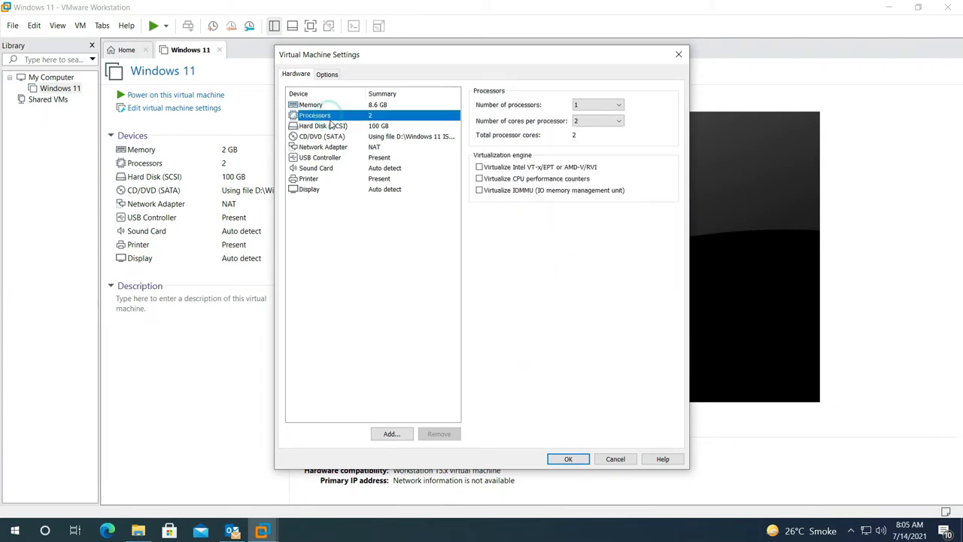
click(613, 122)
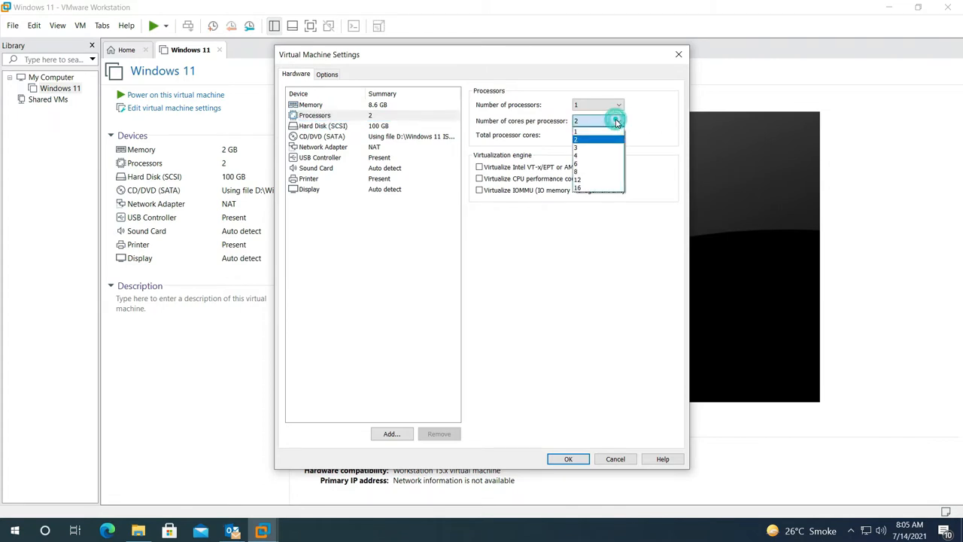
click(586, 147)
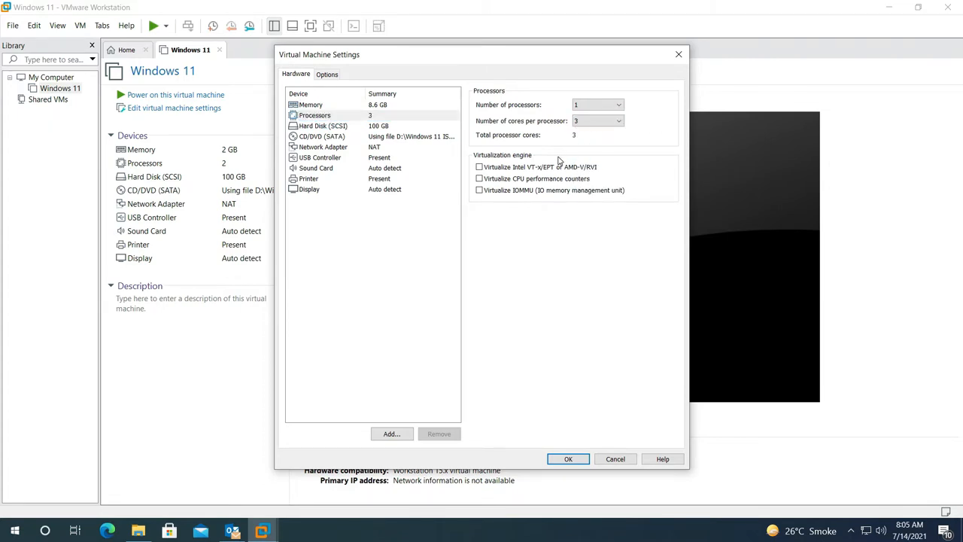
click(568, 459)
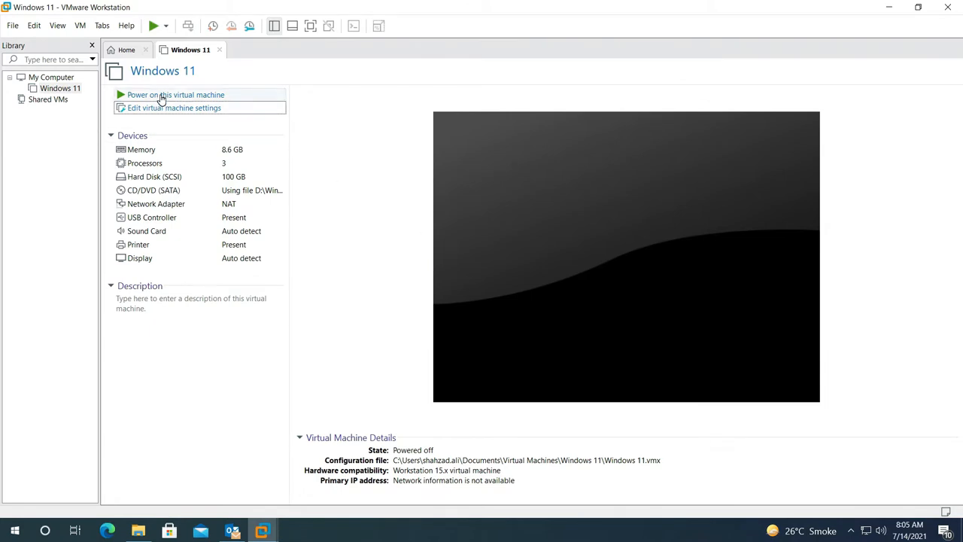
Power on the Windows 11 VM, dismiss the hint bar, and press a key to boot from DVD
click(160, 98)
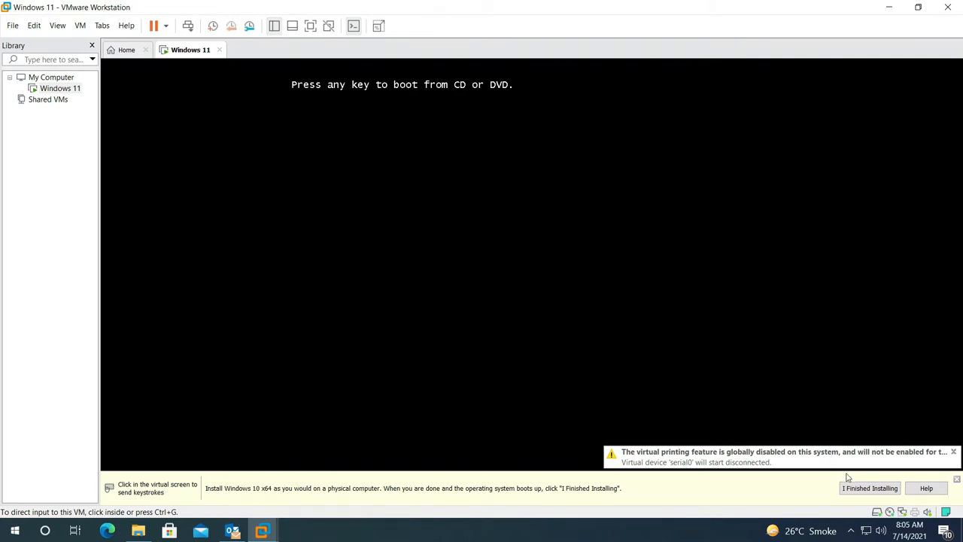
click(870, 488)
click(660, 318)
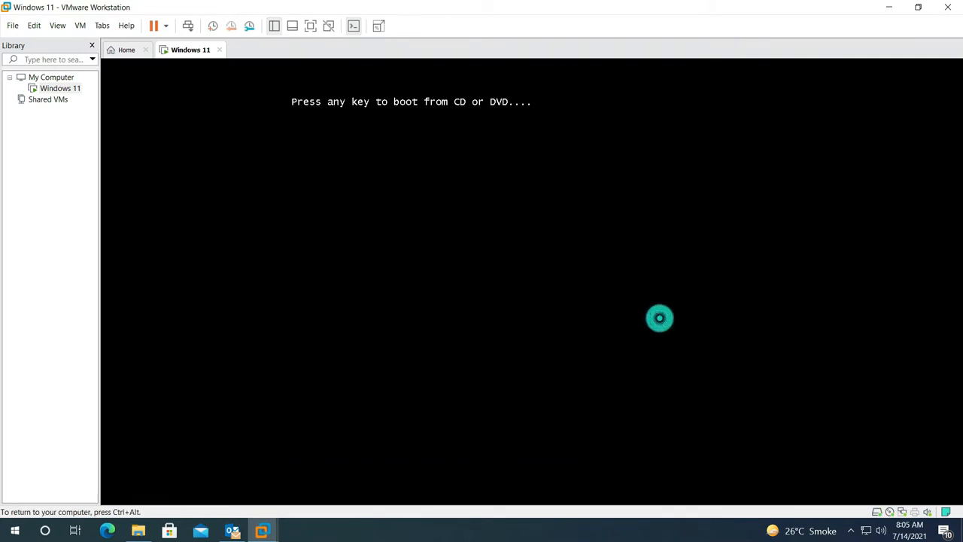
key(Return)
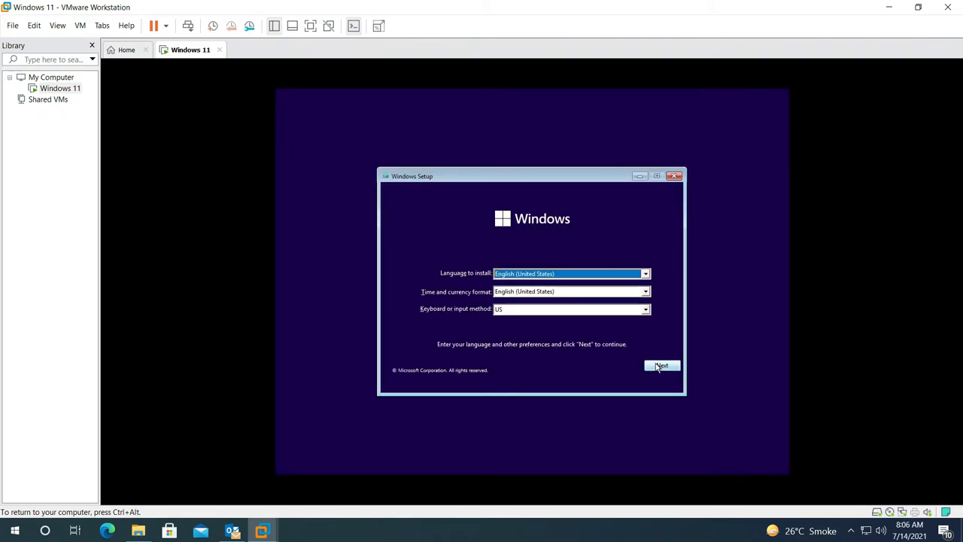
Run Windows Setup with default language, no product key, Windows 11 Home, accepted license and Custom install
click(659, 367)
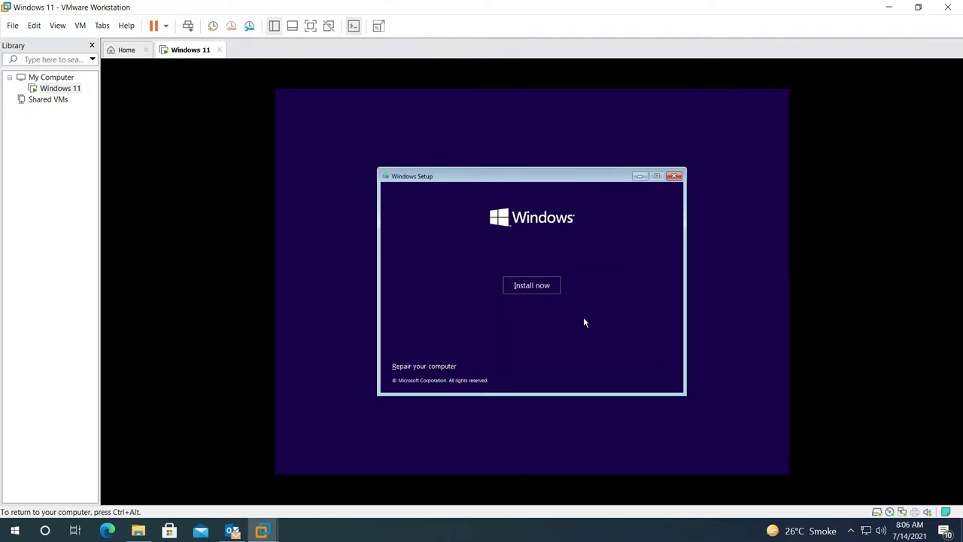
click(548, 286)
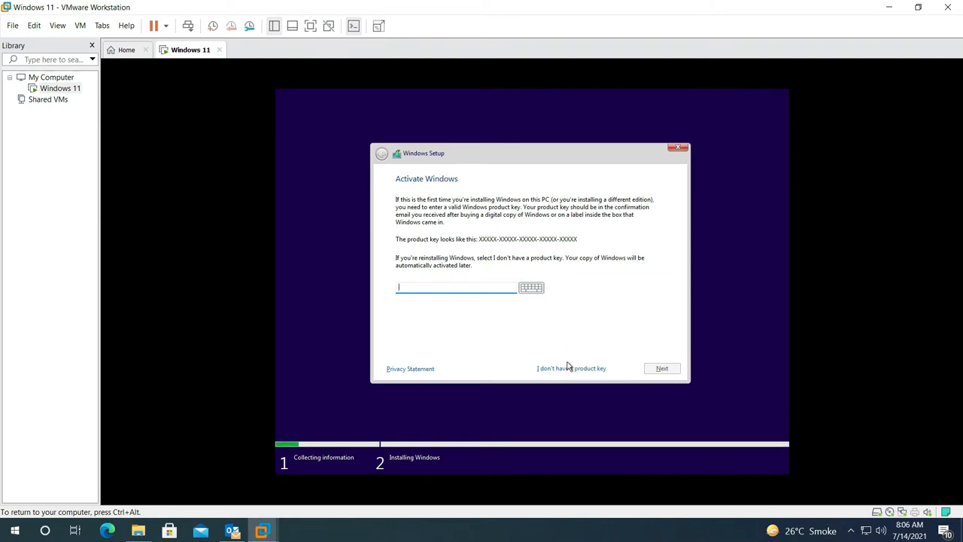
click(568, 368)
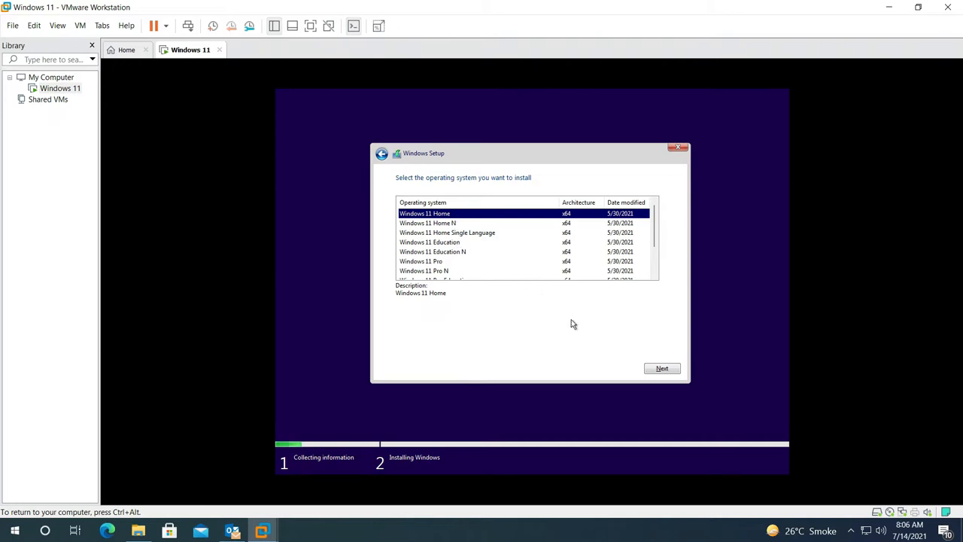
click(662, 372)
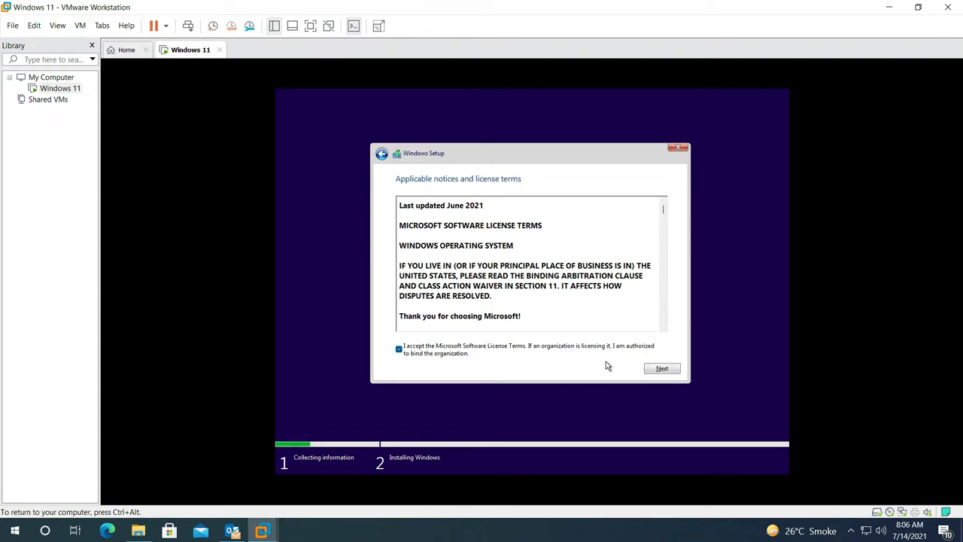
click(657, 369)
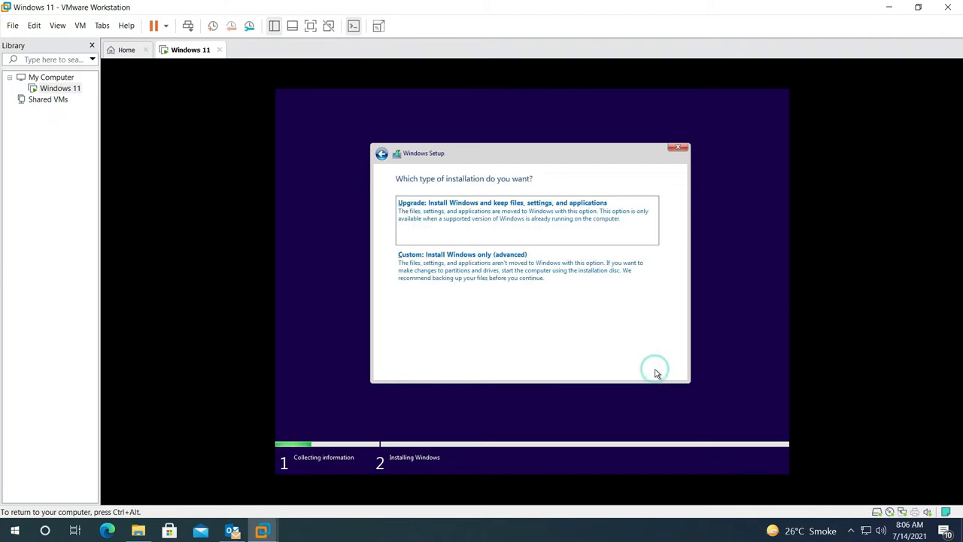
click(478, 271)
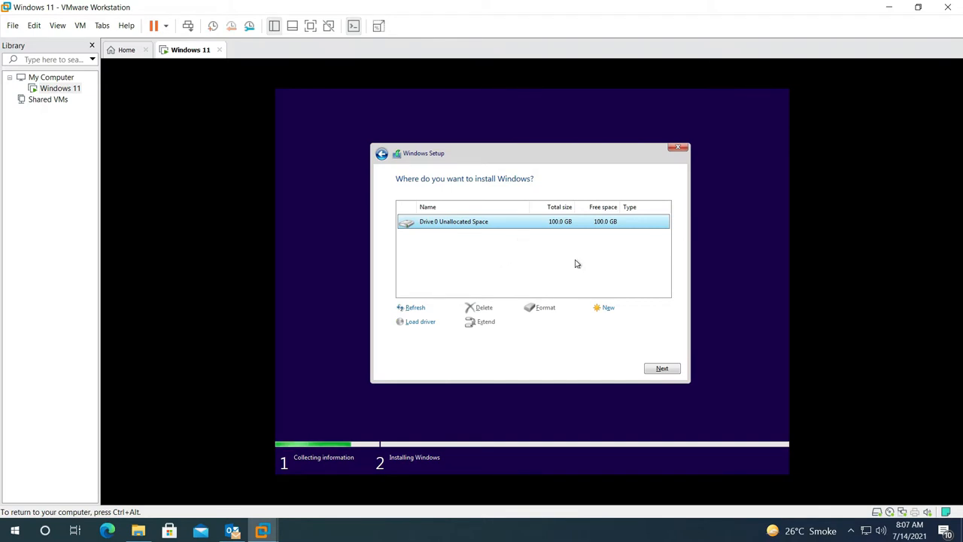
Install Windows 11 onto Drive 0's 100 GB unallocated space and postpone the VMware Tools reminder
click(658, 369)
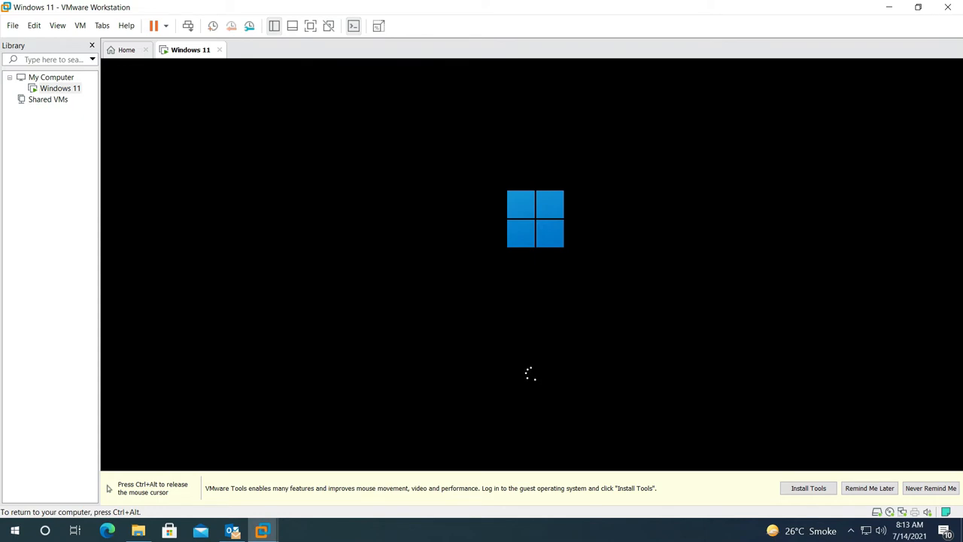
key(ctrl+alt)
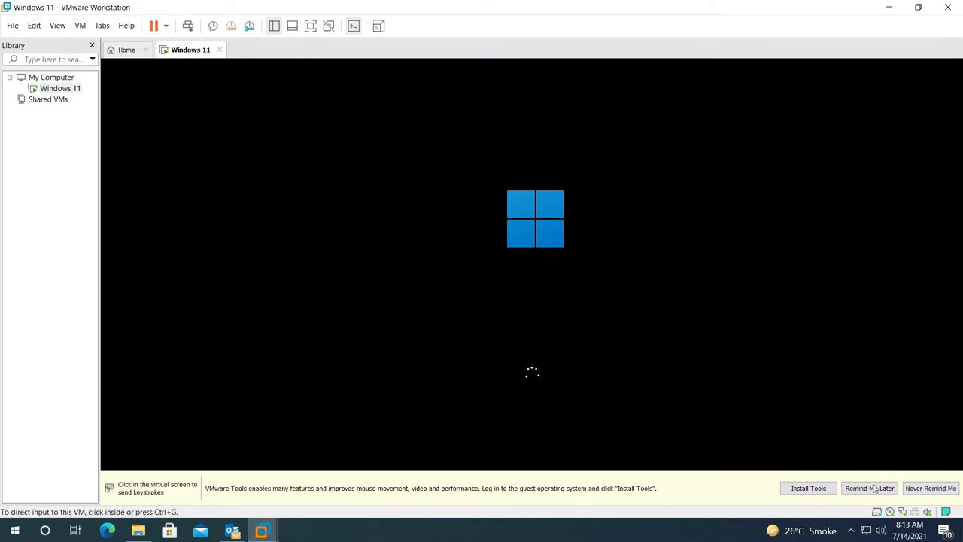
click(869, 488)
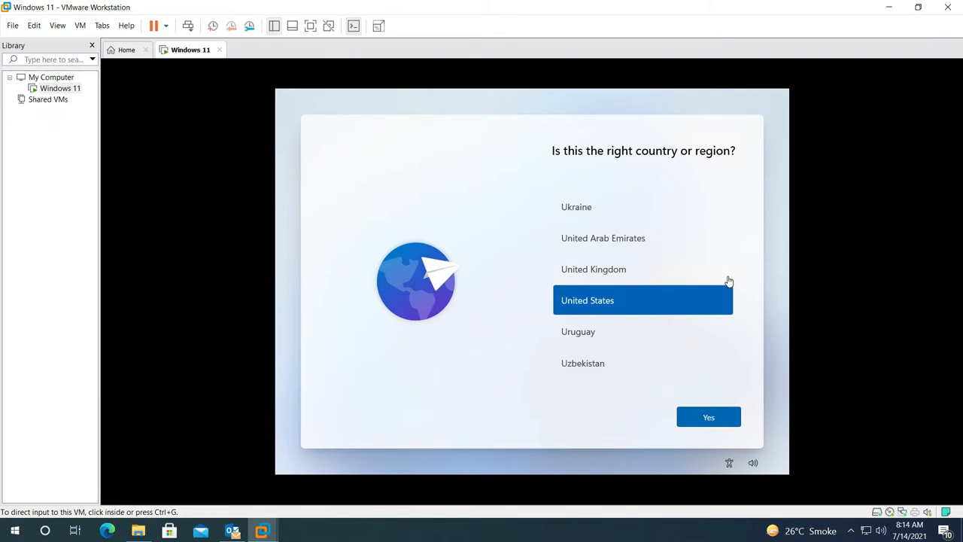
Scroll the country list and confirm Pakistan as the region
click(605, 300)
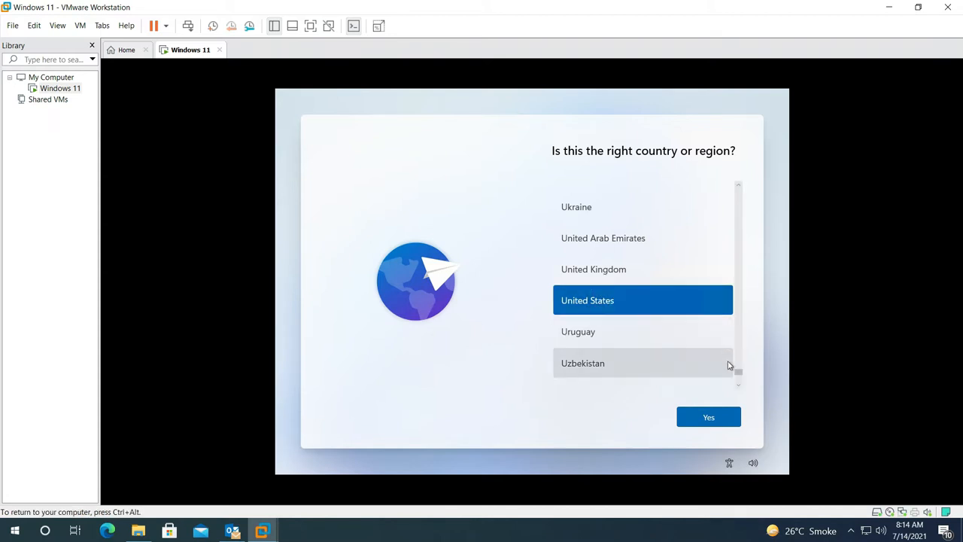
drag(739, 370, 739, 323)
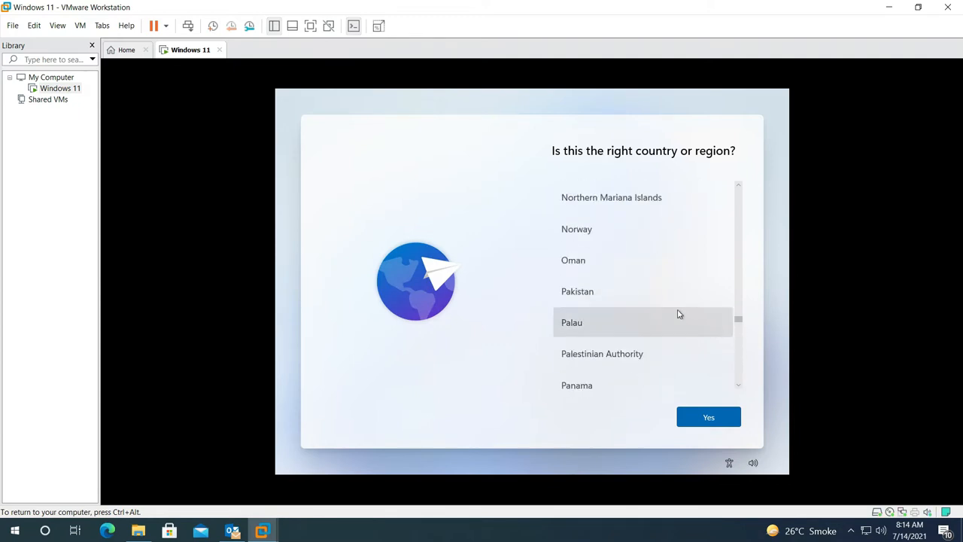
click(575, 296)
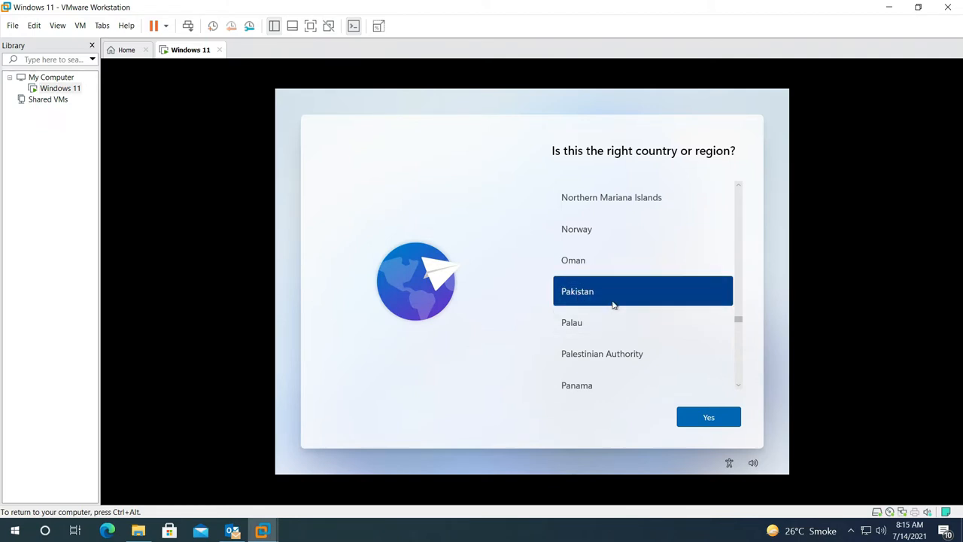
click(699, 414)
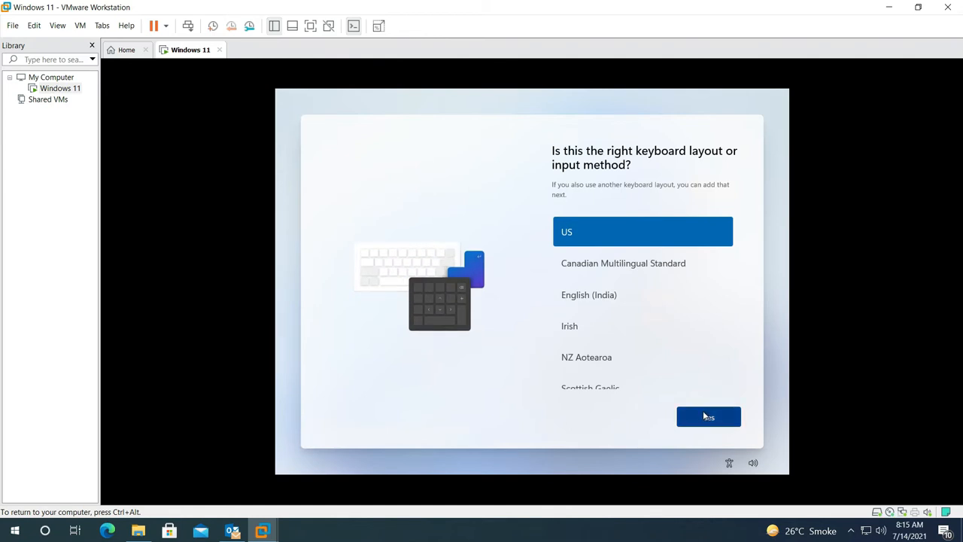
Keep the US keyboard layout and skip adding a second layout
click(704, 414)
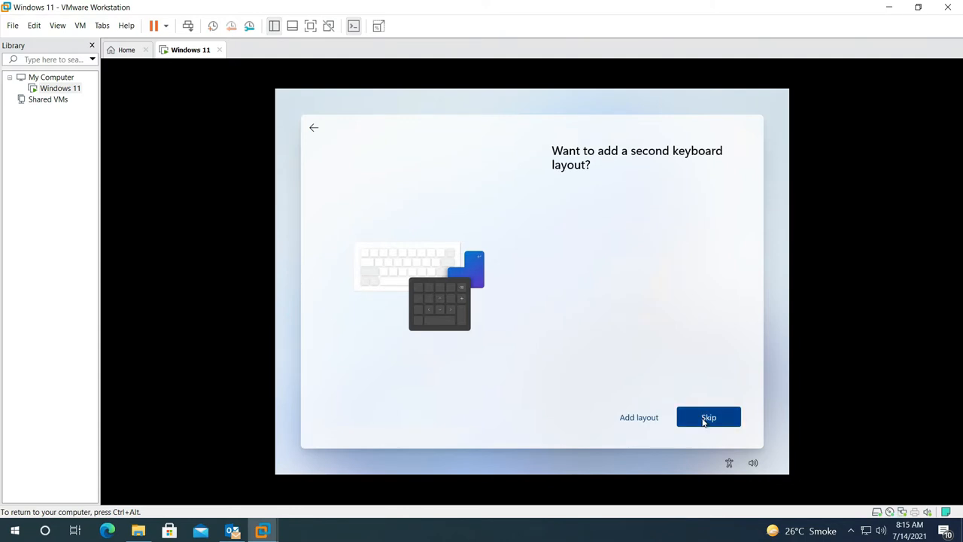
click(706, 419)
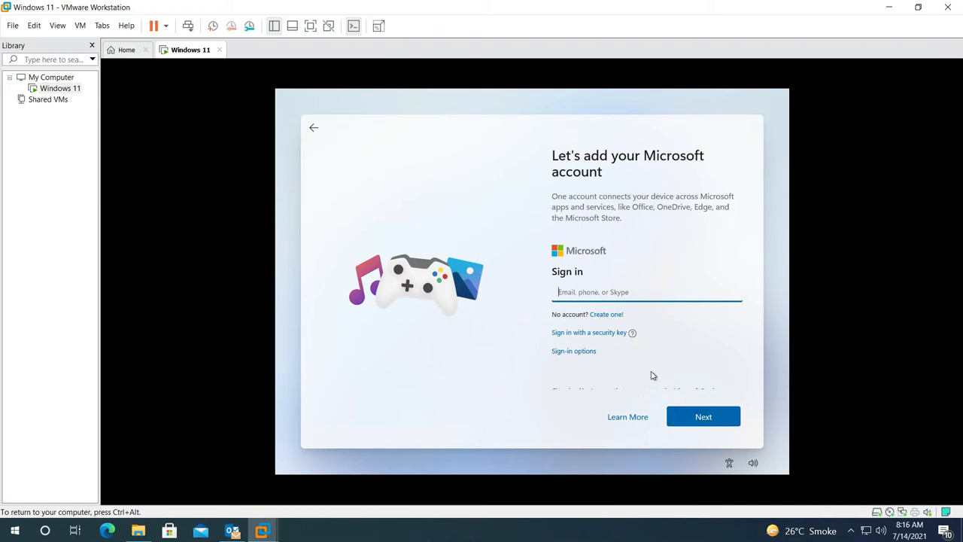
Sign in to Windows 11 setup with the Microsoft account e-mail and password
click(624, 295)
click(611, 292)
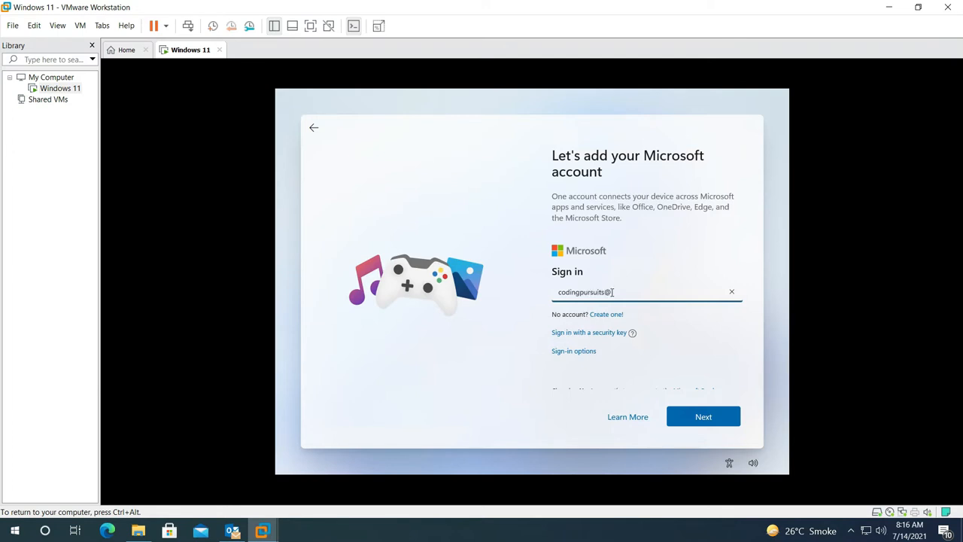
click(689, 416)
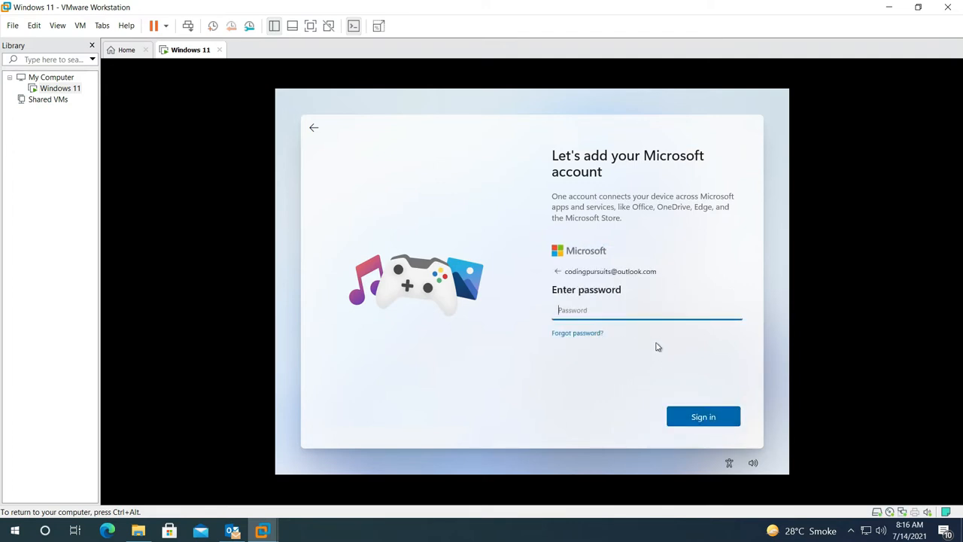
text(•••••••)
key(Return)
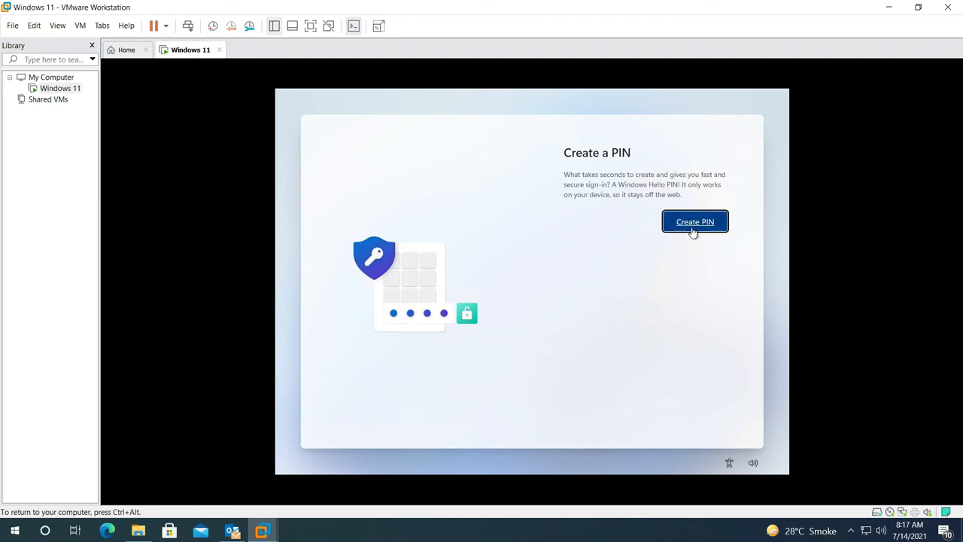
Create a Windows Hello PIN with letters and symbols allowed, entering and confirming it
click(692, 227)
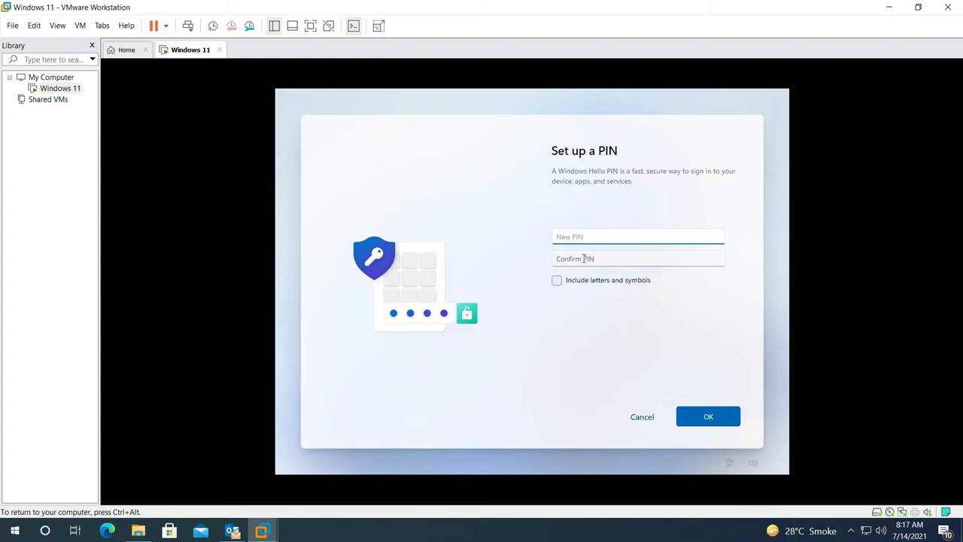
click(556, 280)
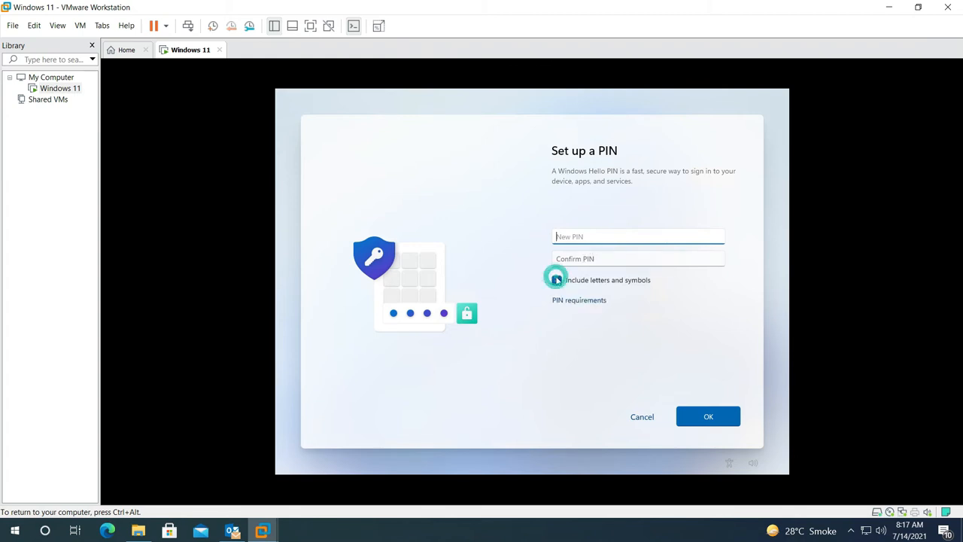
click(572, 239)
text(1)
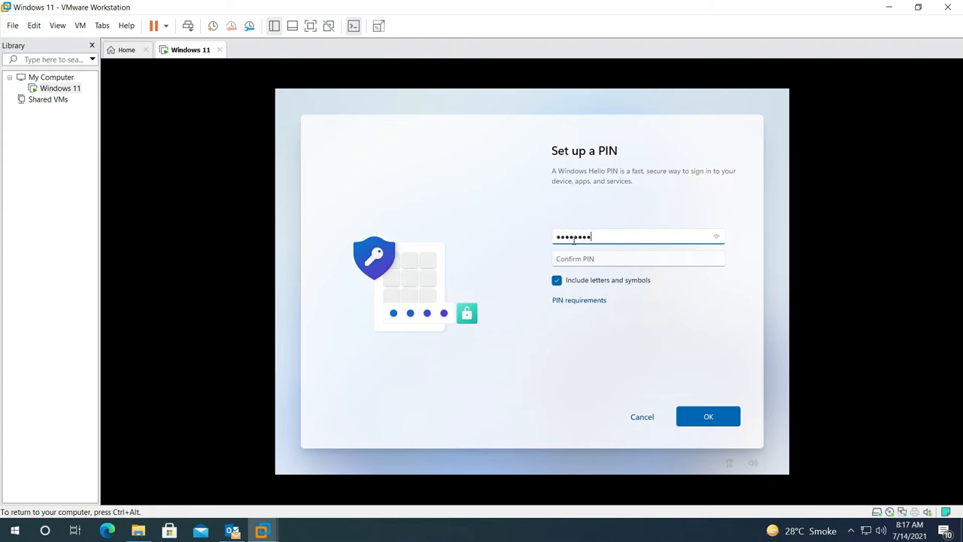
click(575, 257)
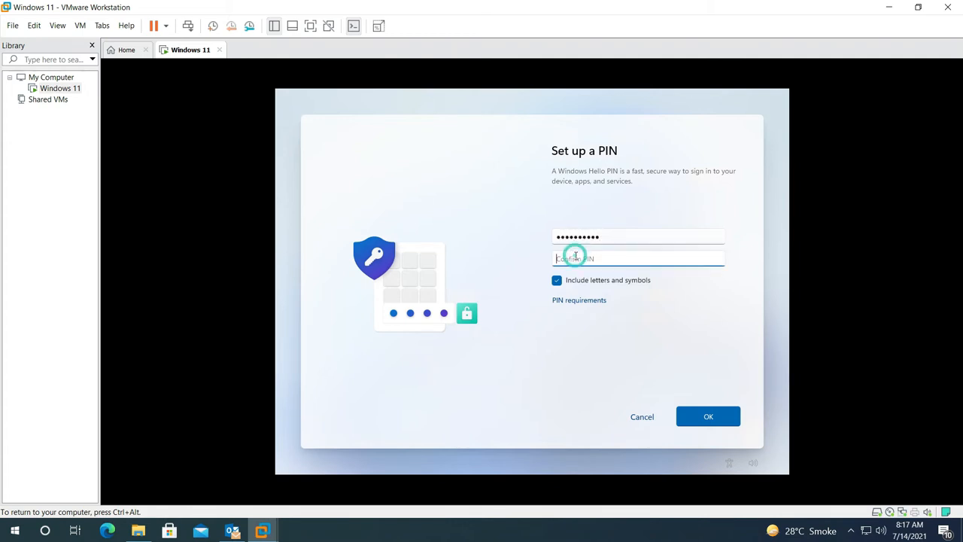
text(11)
click(704, 416)
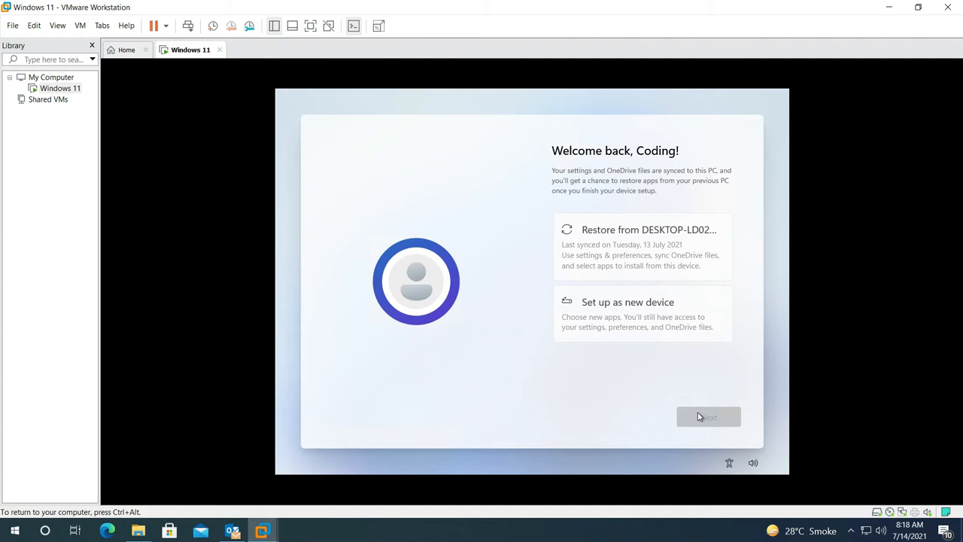
Choose 'Set up as new device' and accept the privacy settings, all left at Yes
click(638, 315)
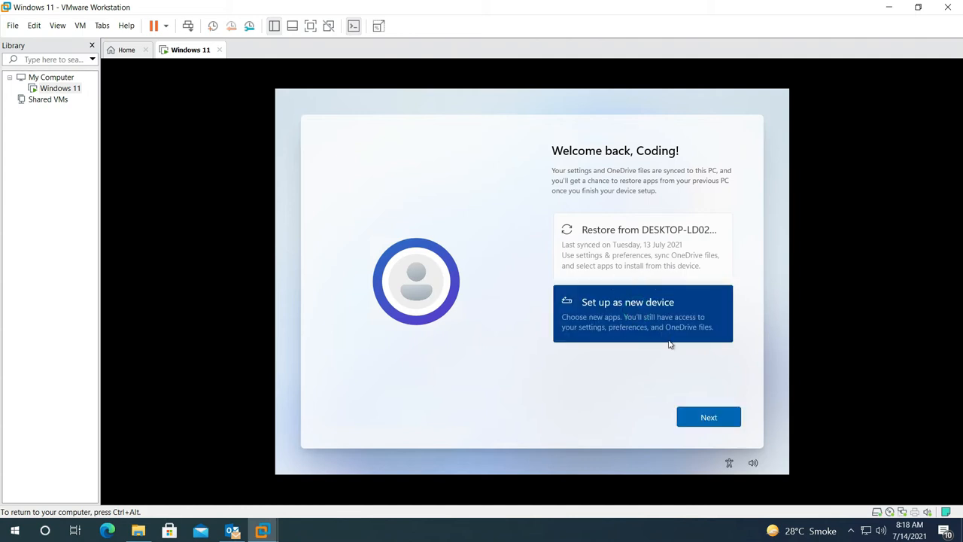
click(687, 413)
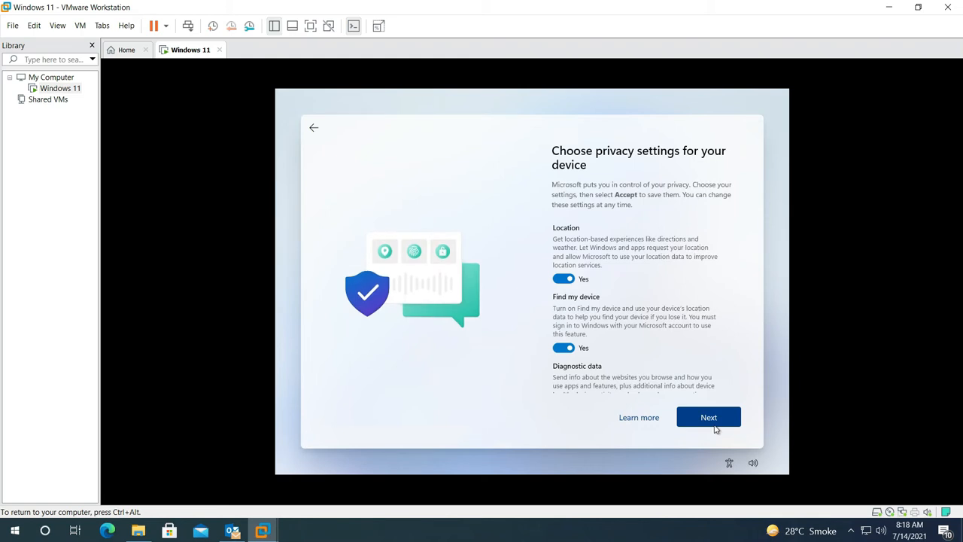
click(714, 426)
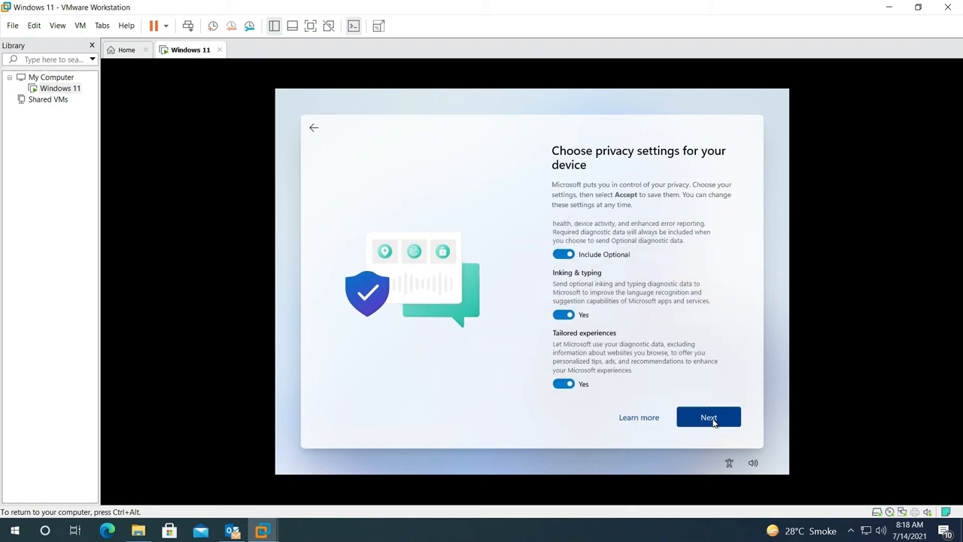
click(709, 418)
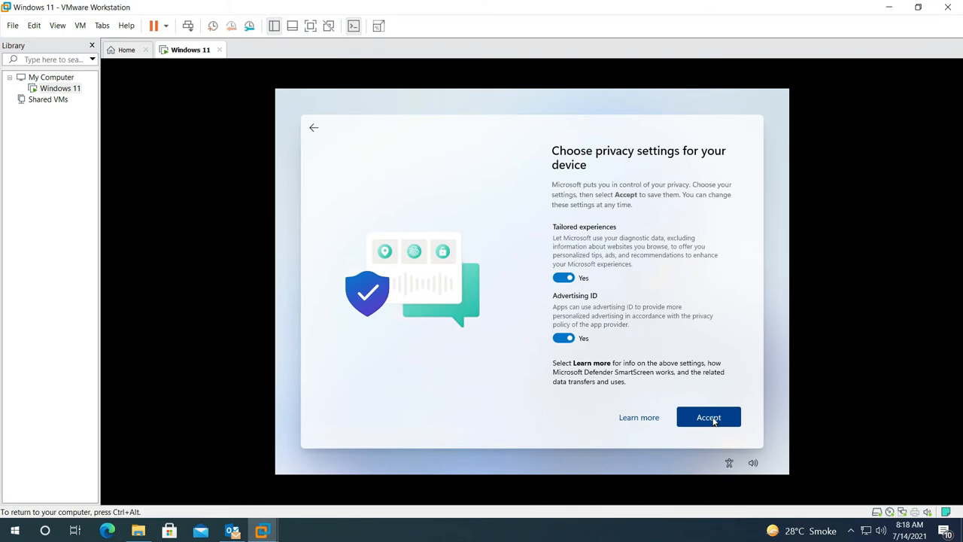
click(713, 419)
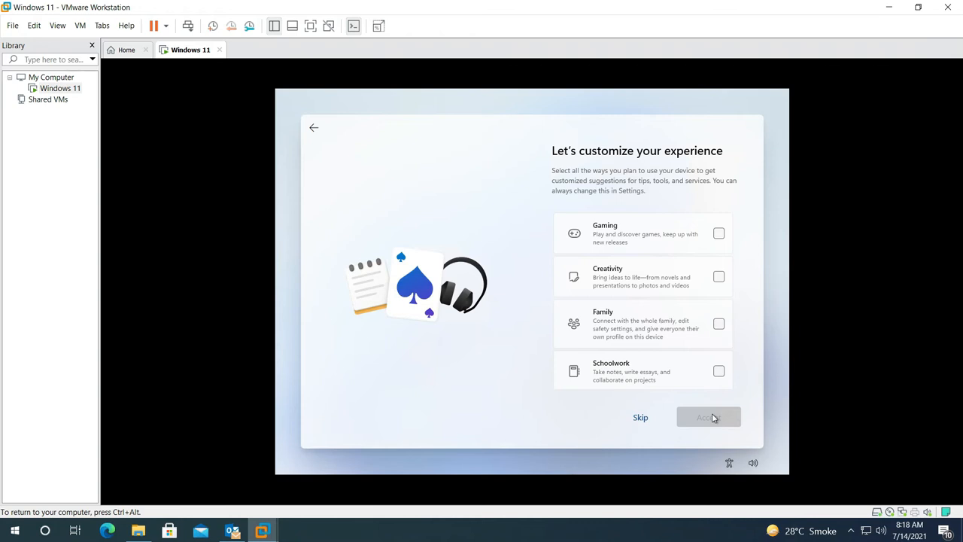
Skip customisation, keep files only on this device, then show the desktop full screen
click(640, 418)
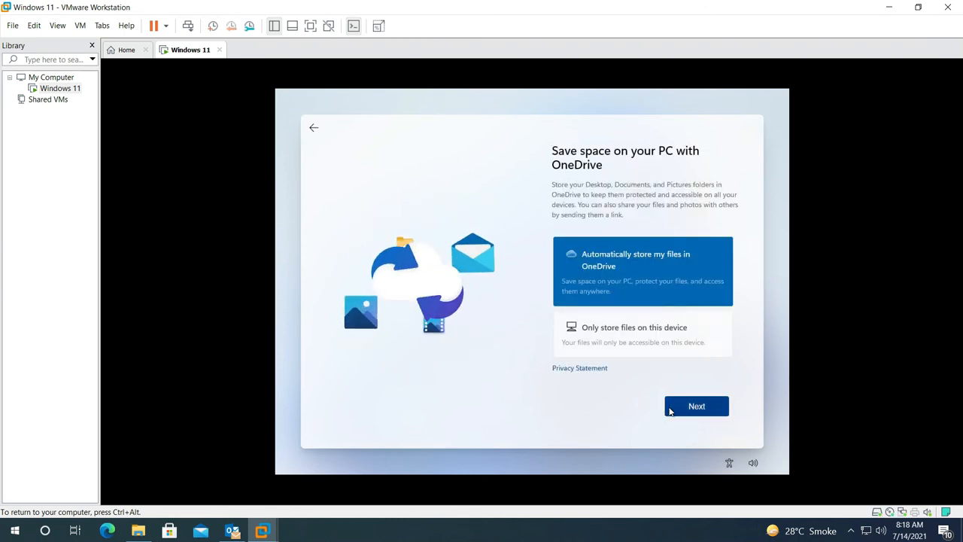
click(662, 341)
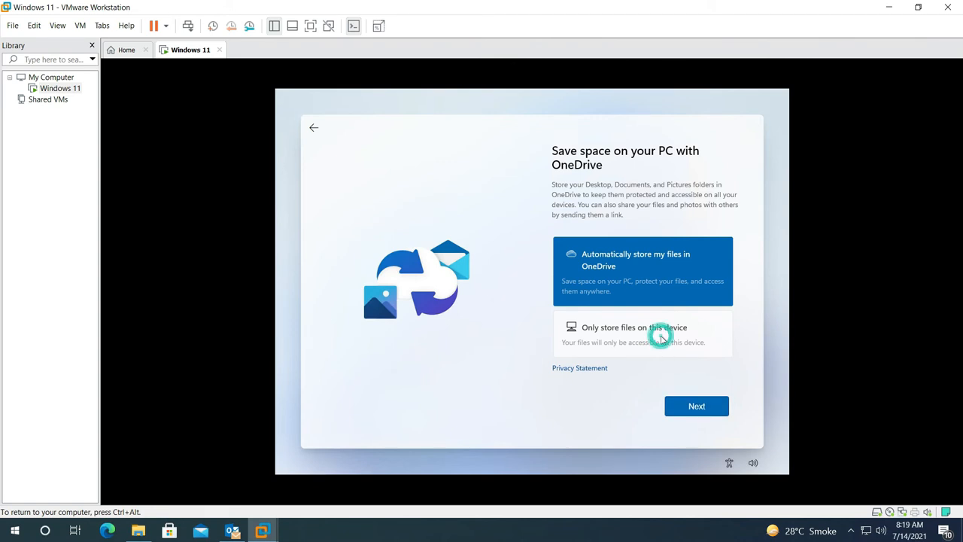
click(663, 332)
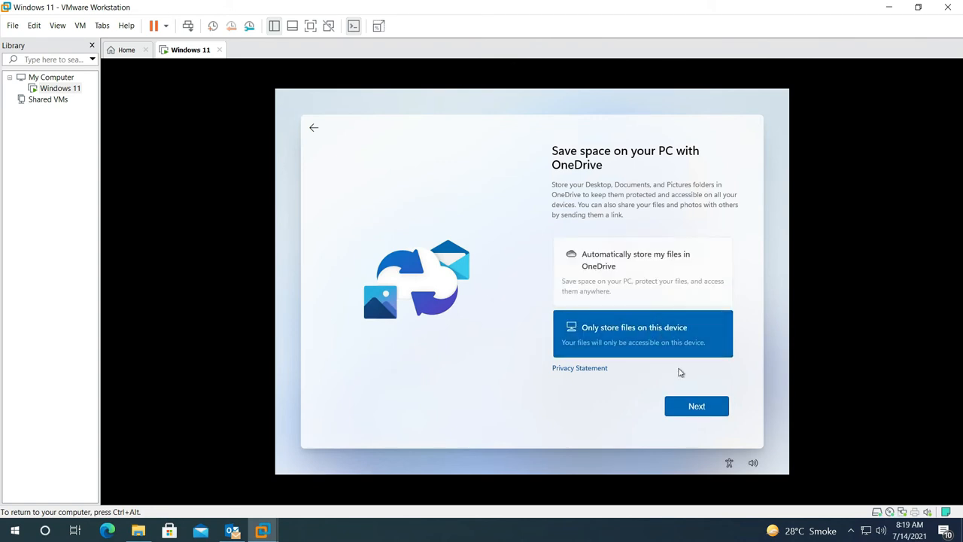
click(690, 407)
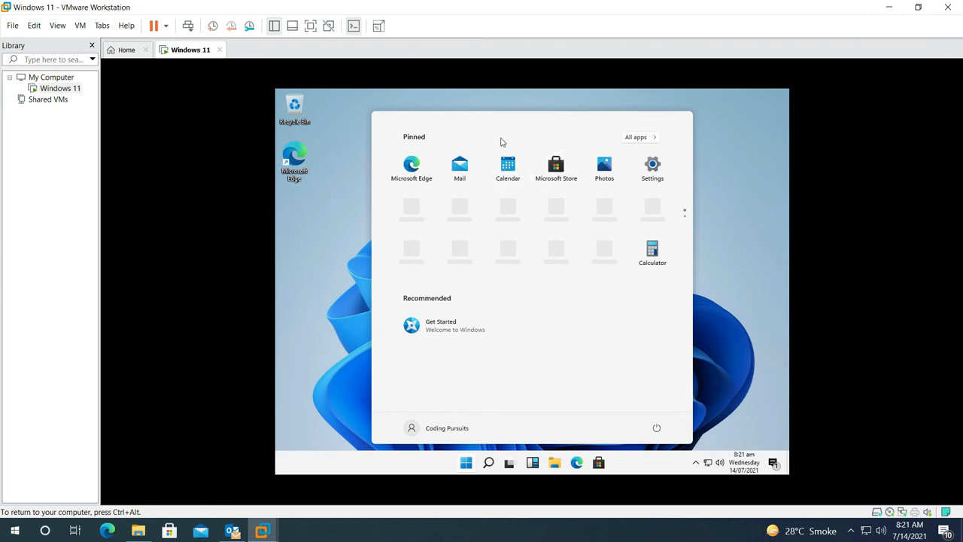
click(356, 244)
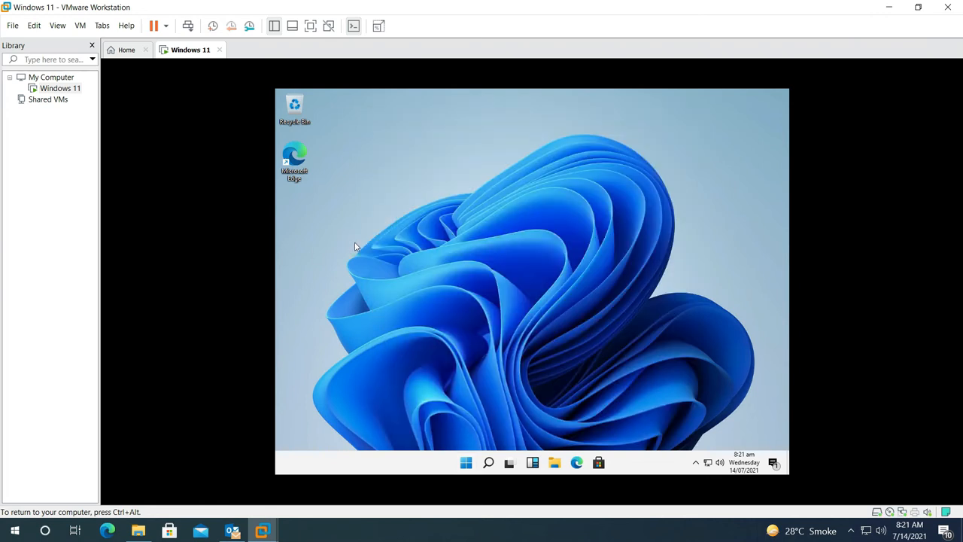
click(310, 26)
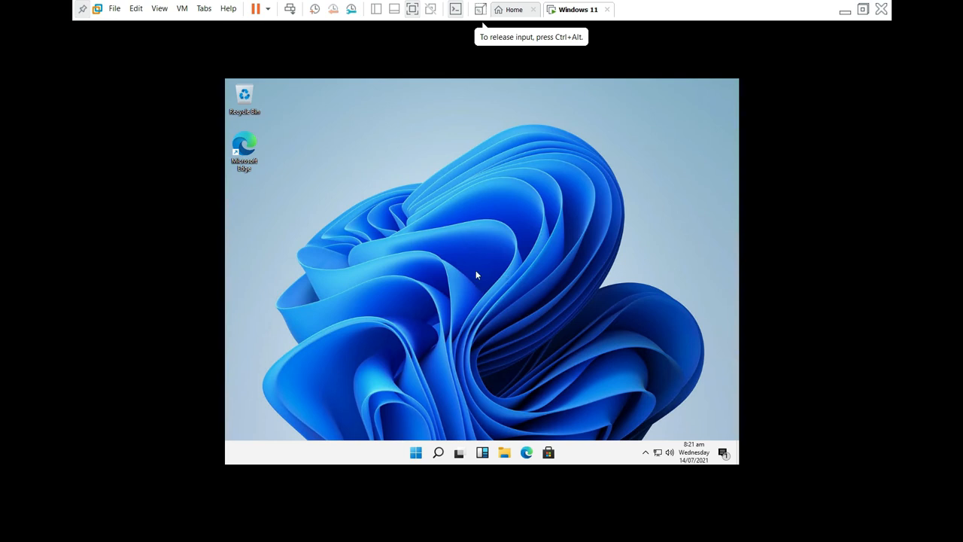
Connect the VMware Tools installer disc to the guest via VM > Install VMware Tools
click(182, 9)
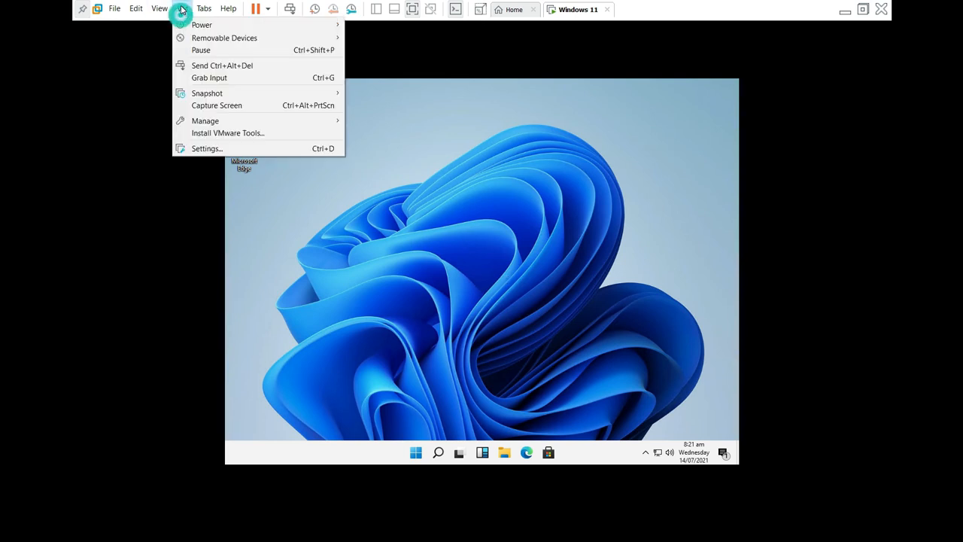
click(215, 136)
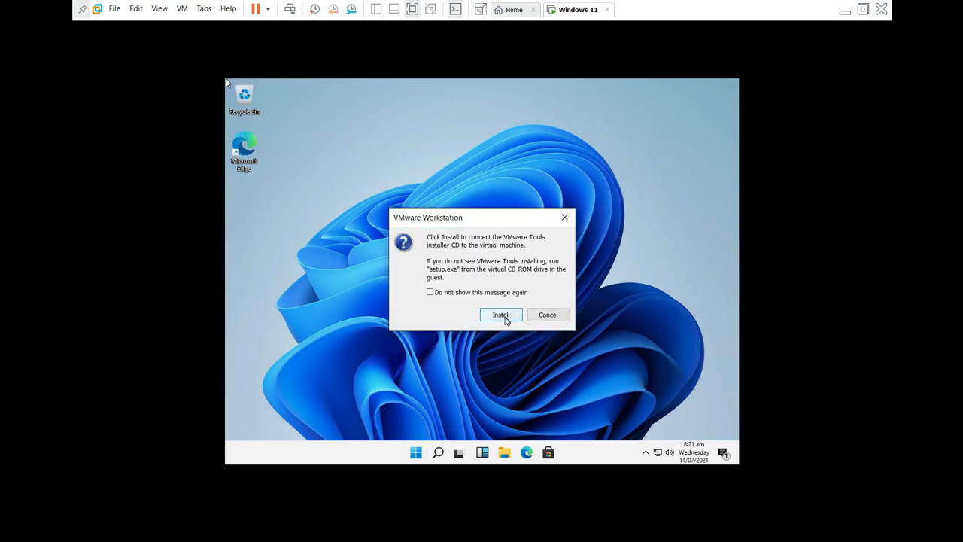
click(502, 314)
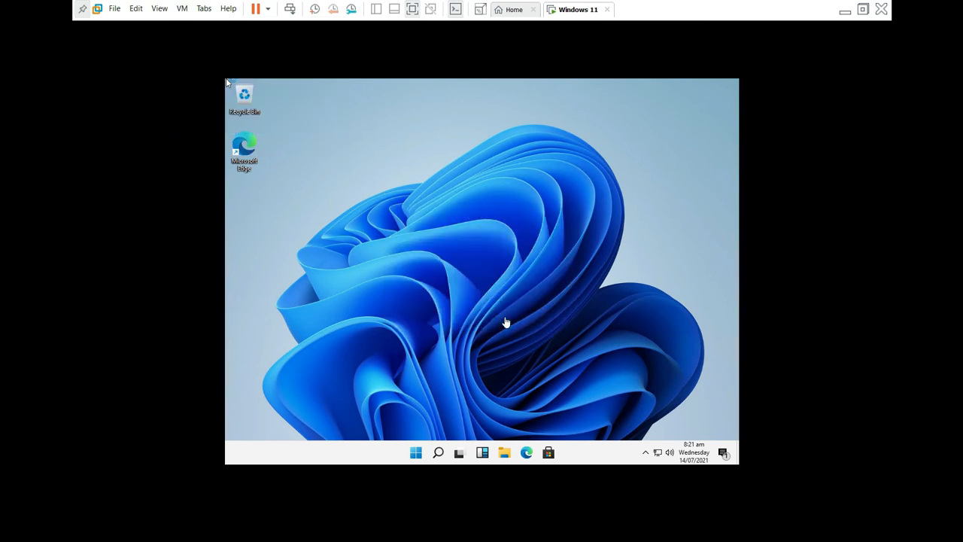
click(505, 322)
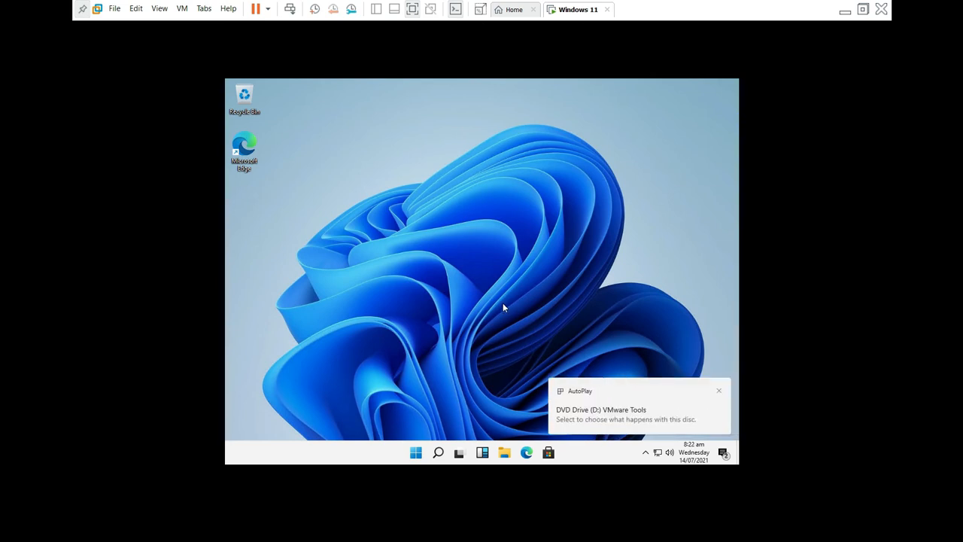
Run setup64.exe from the Tools disc with UAC approval, then launch File Explorer
click(642, 426)
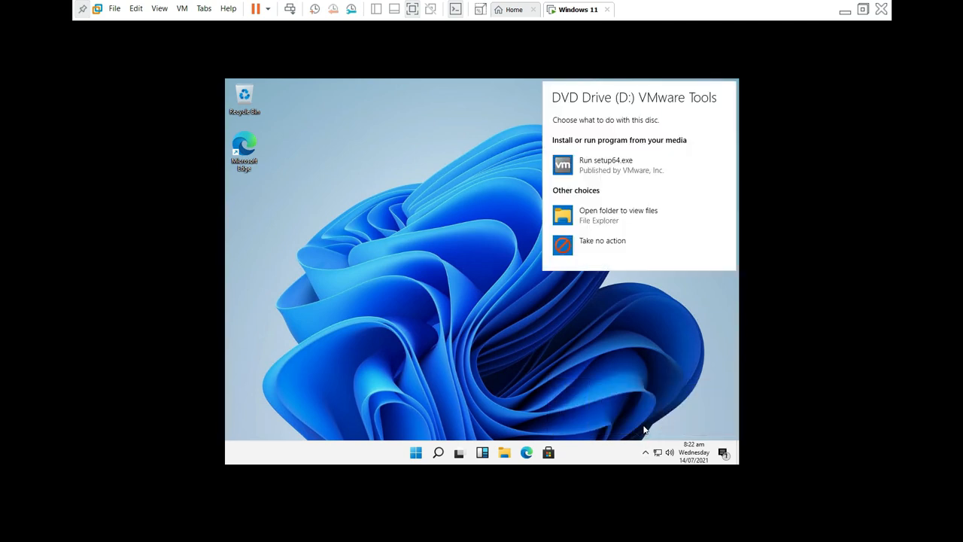
click(627, 163)
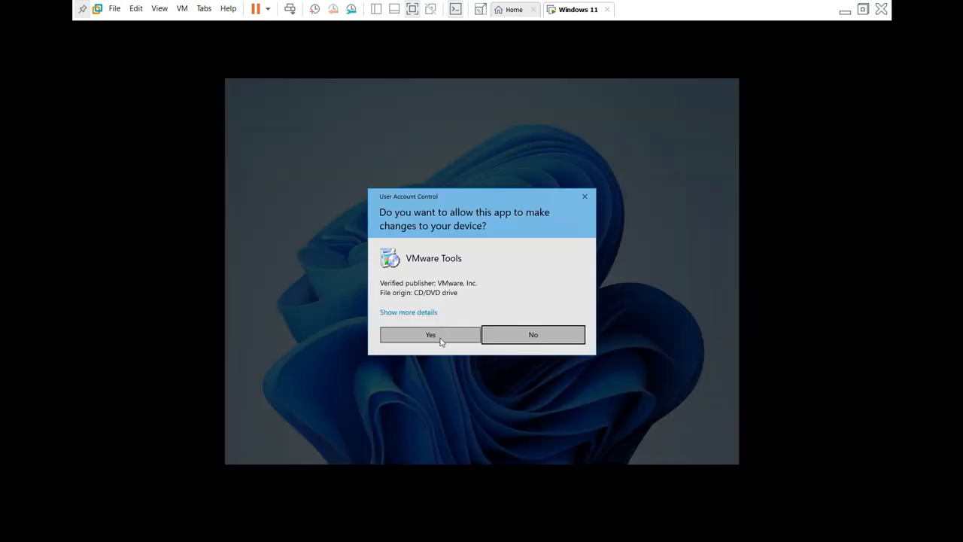
click(441, 340)
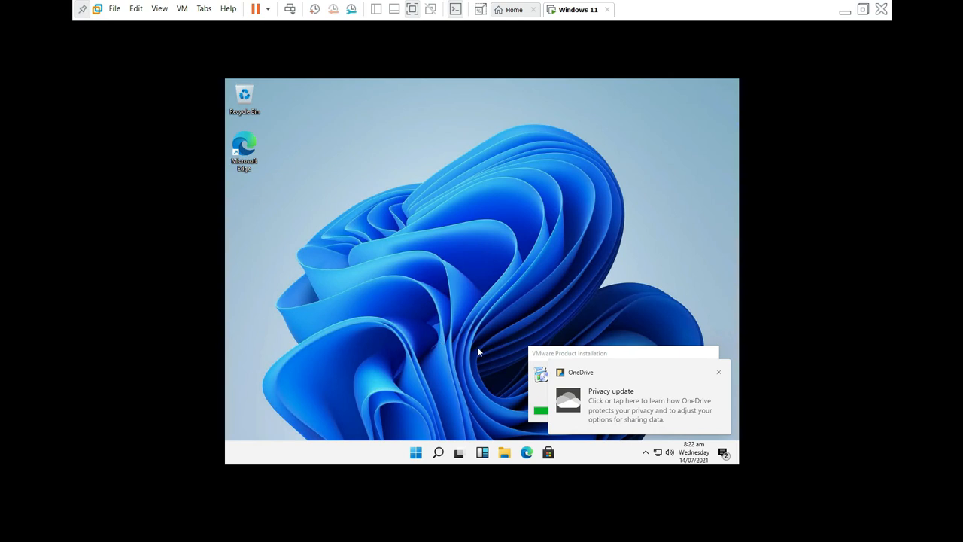
click(503, 456)
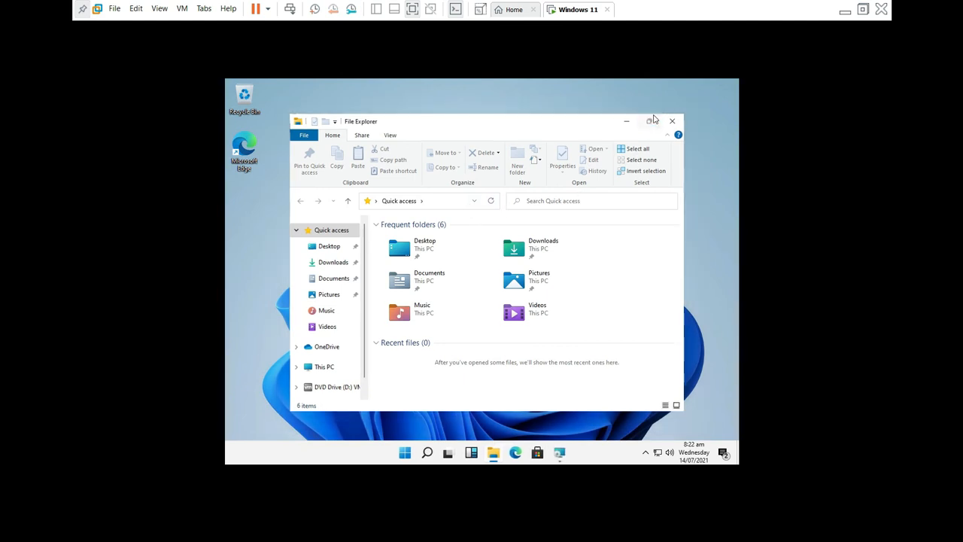
Maximize File Explorer, browse DVD Drive (D:) VMware Tools, decline Toggle Keys, then close it
click(651, 120)
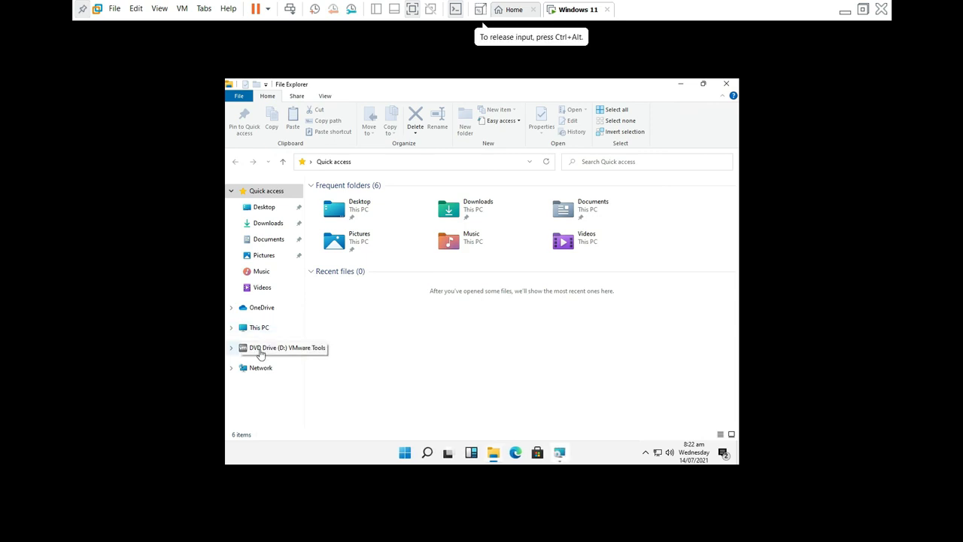
click(260, 350)
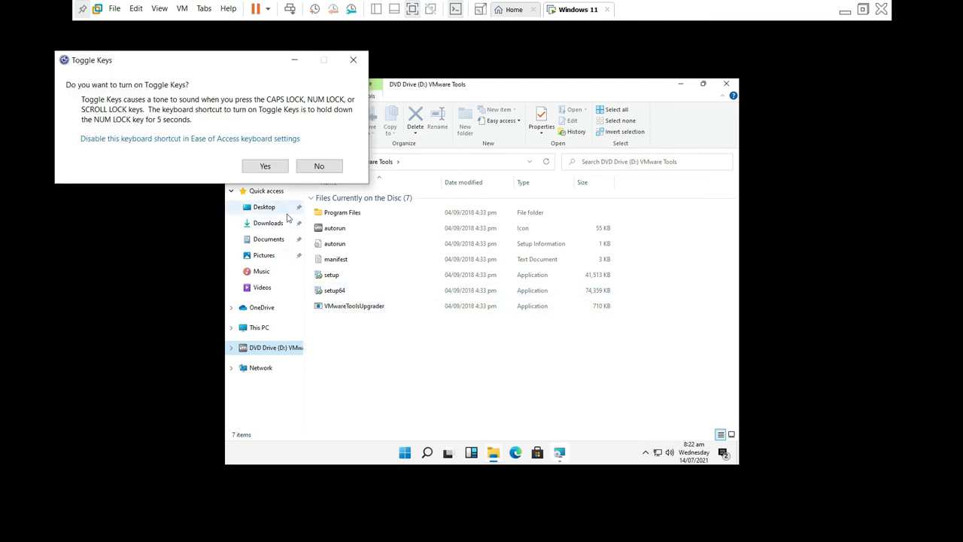
click(319, 165)
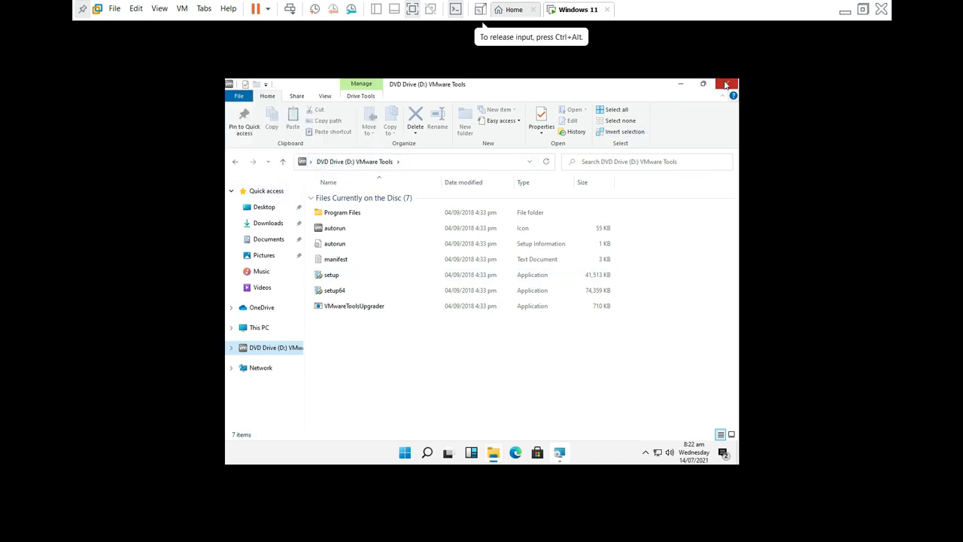
click(726, 83)
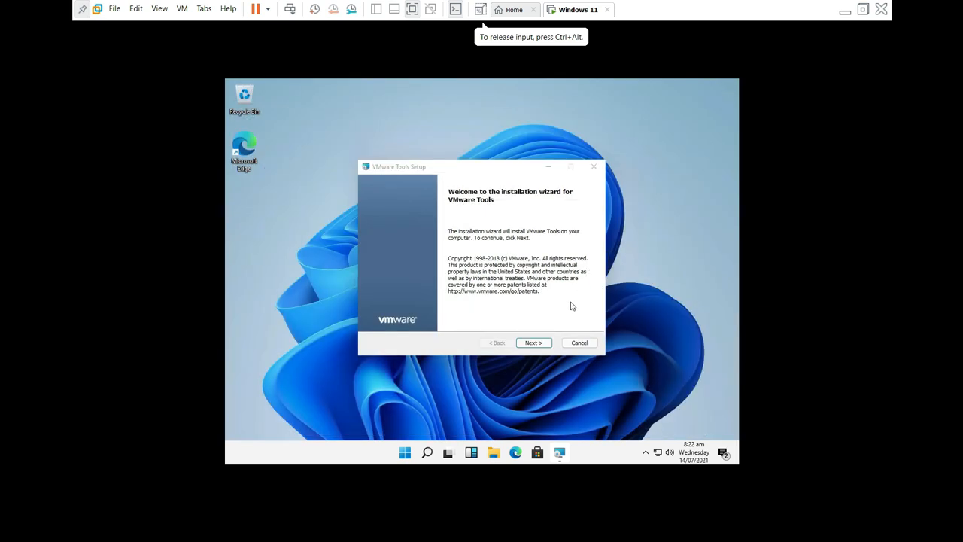
Install VMware Tools with the Typical setup type and finish the wizard
click(540, 343)
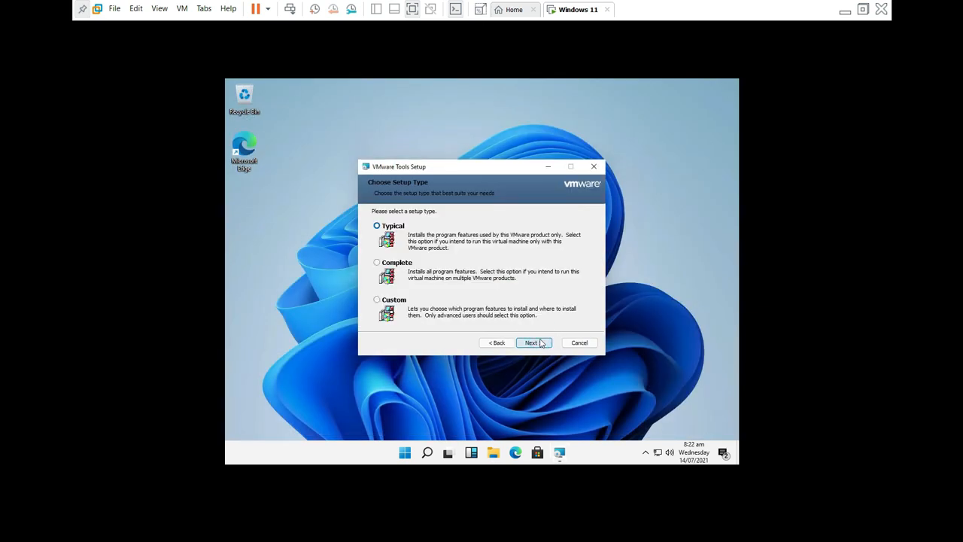
click(540, 344)
click(540, 343)
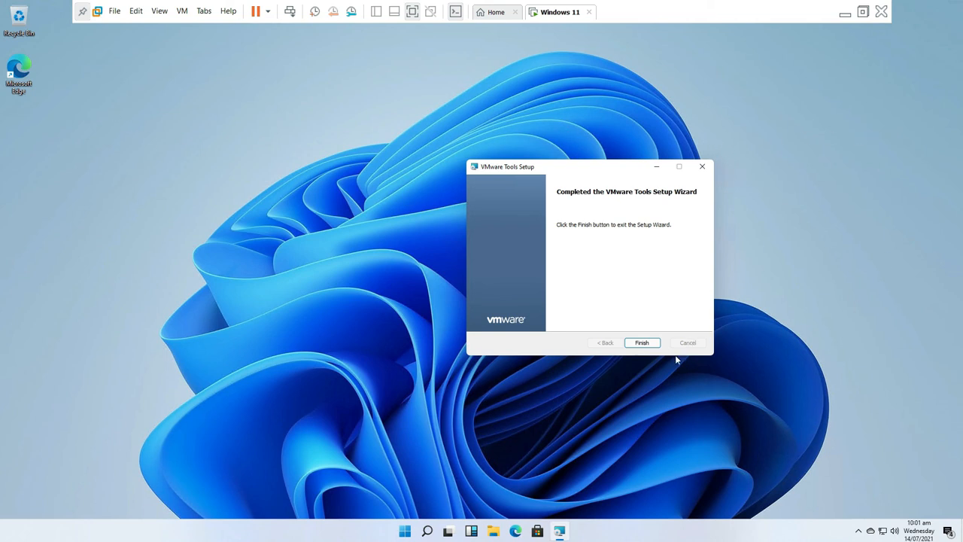
click(642, 343)
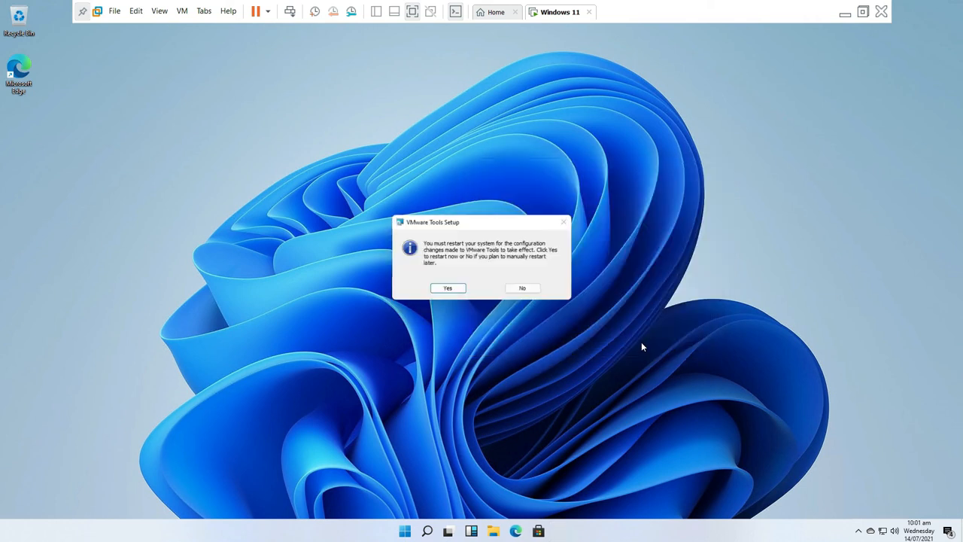